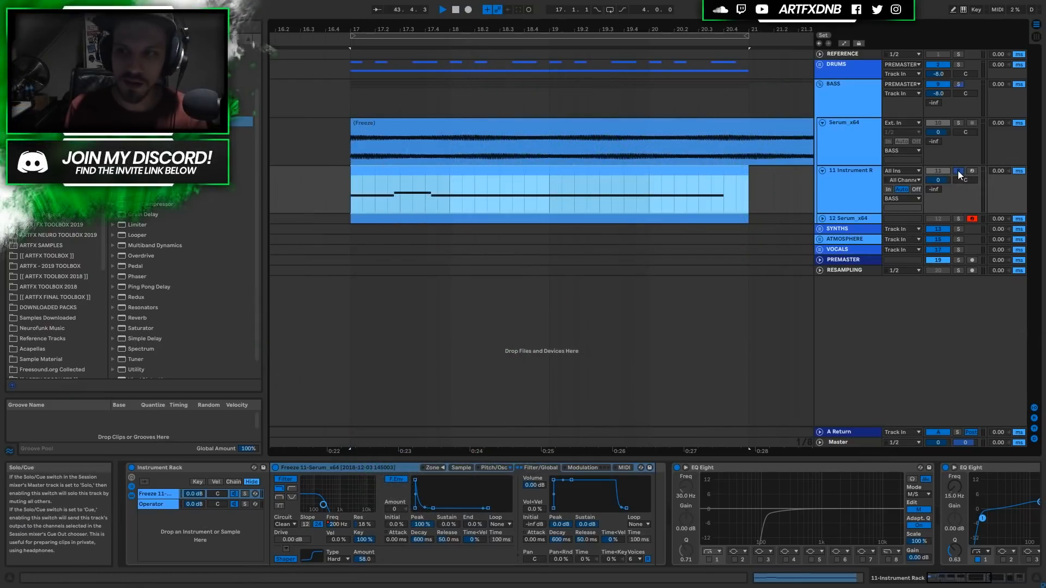
pyautogui.click(958, 171)
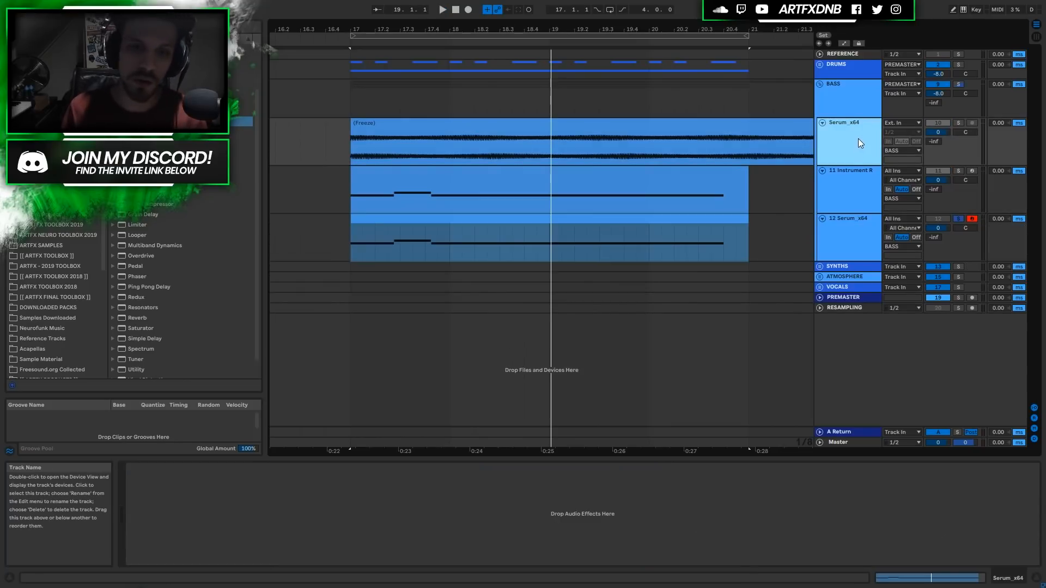
pyautogui.rightClick(847, 140)
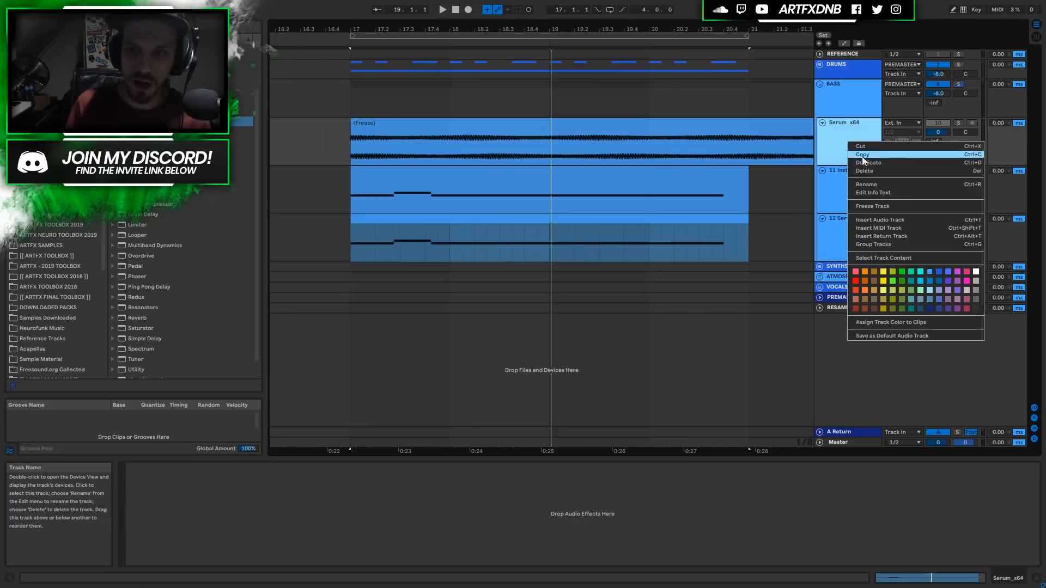
pyautogui.click(840, 129)
pyautogui.click(834, 87)
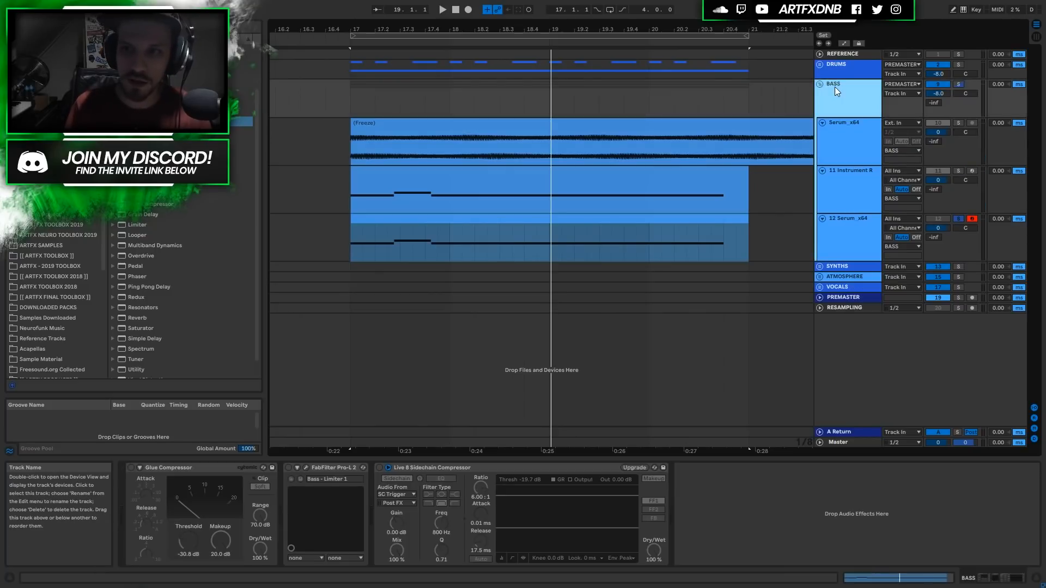
# Insert a MIDI track below 12 Serum_x64 in the BASS group, solo it and load the Serum_x64 instrument onto it.
pyautogui.moveTo(596, 30); pyautogui.dragTo(411, 5)
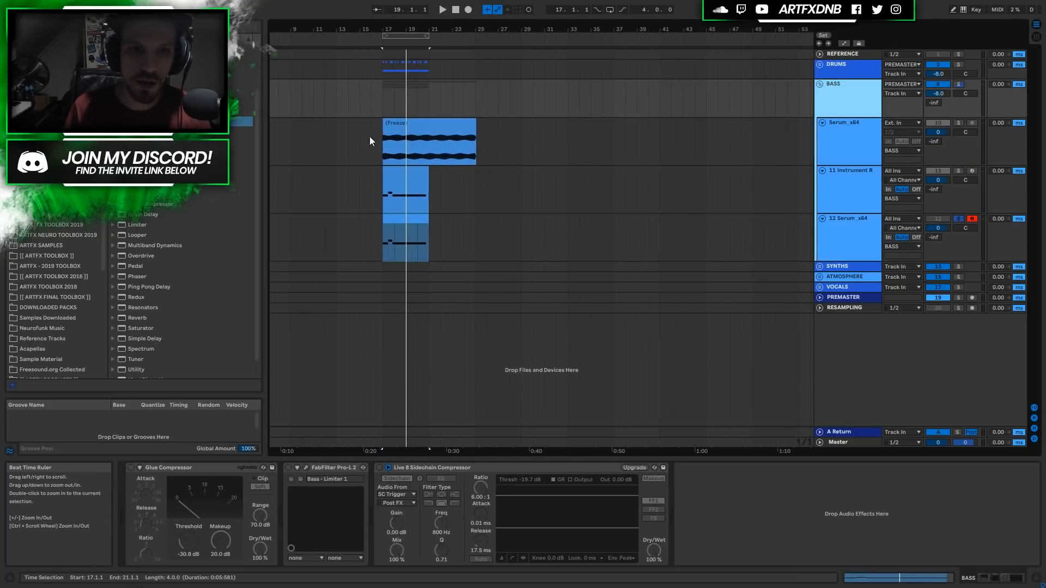
pyautogui.rightClick(837, 232)
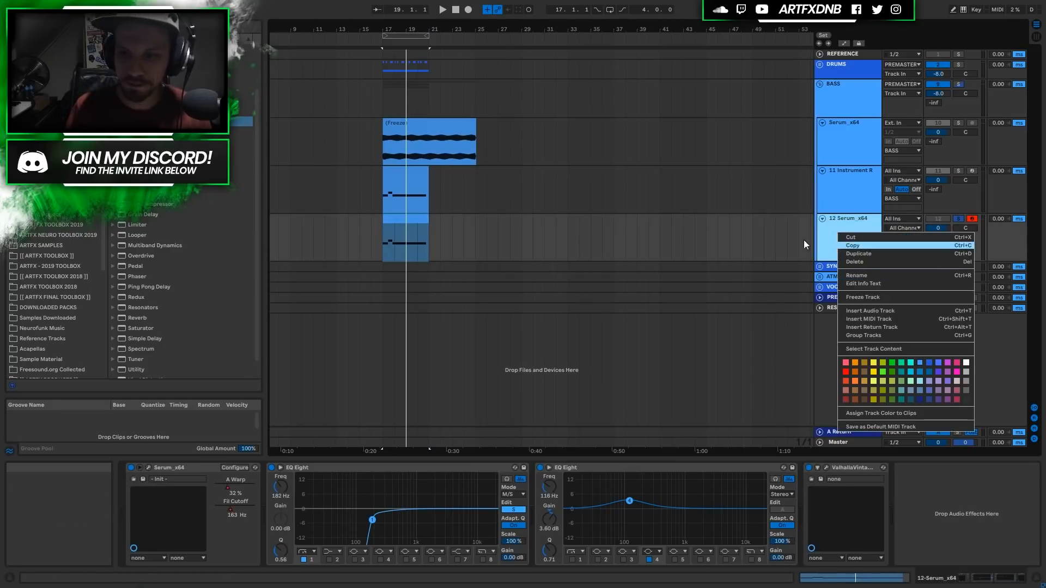
pyautogui.click(884, 319)
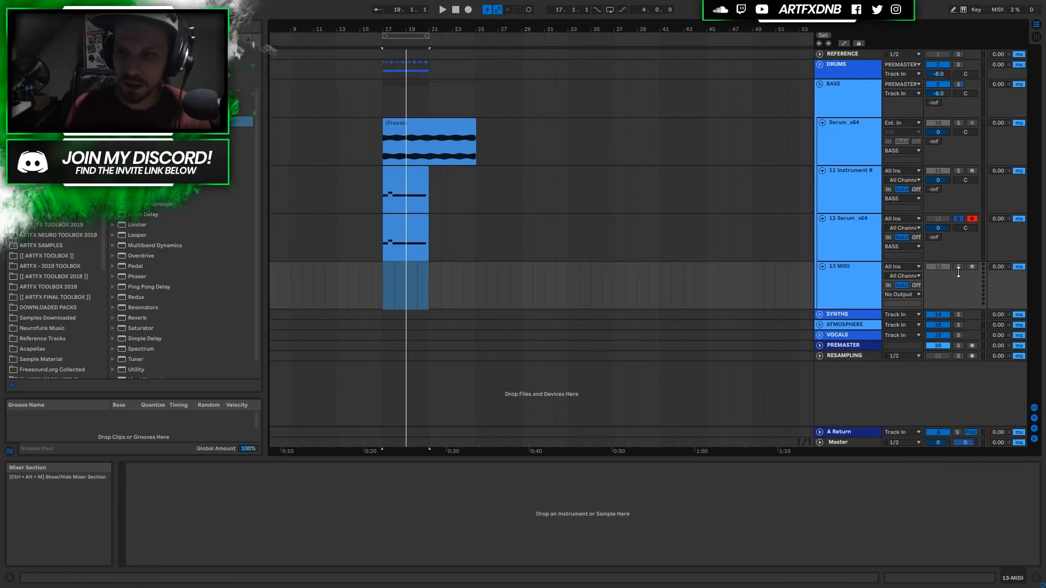
pyautogui.click(33, 146)
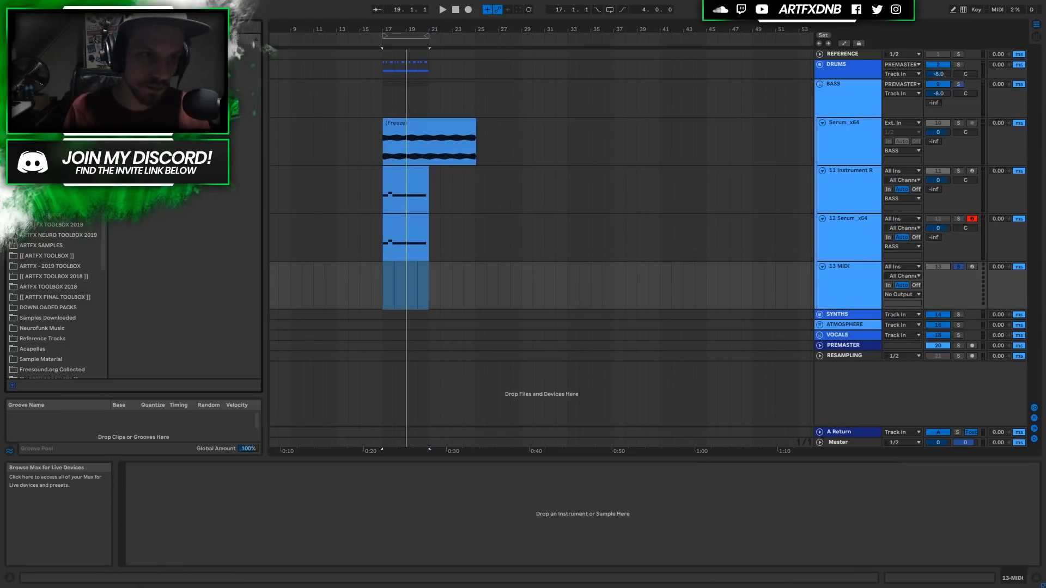
pyautogui.moveTo(166, 332); pyautogui.dragTo(407, 291)
pyautogui.moveTo(486, 94); pyautogui.dragTo(607, 89)
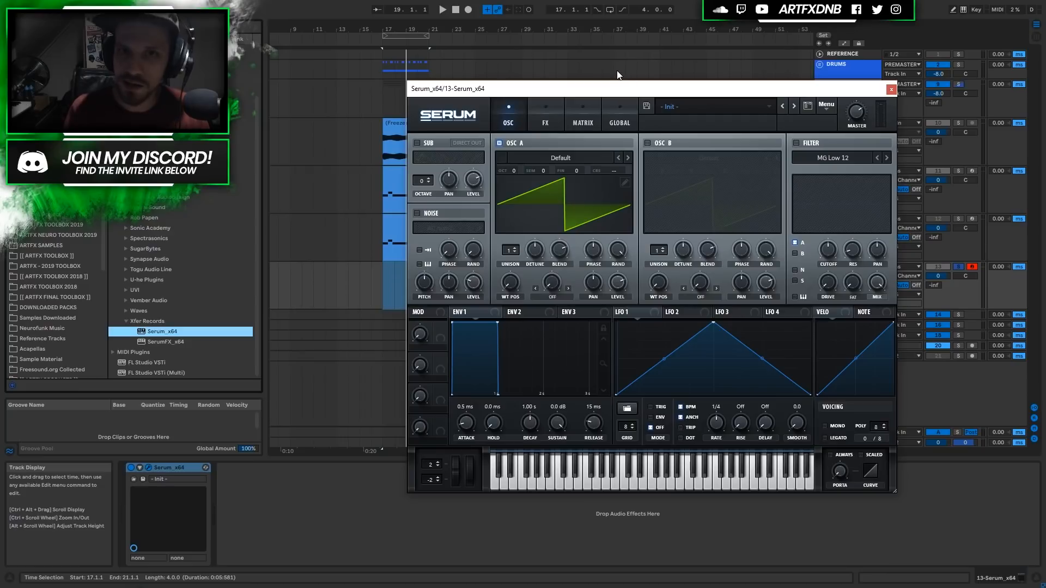
# Create an eight-bar MIDI clip from bar 17 on the 13 Serum_x64 track and draw an F0 note across its full length.
pyautogui.moveTo(472, 88); pyautogui.dragTo(368, 354)
pyautogui.moveTo(428, 285); pyautogui.dragTo(475, 285)
pyautogui.doubleClick(475, 285)
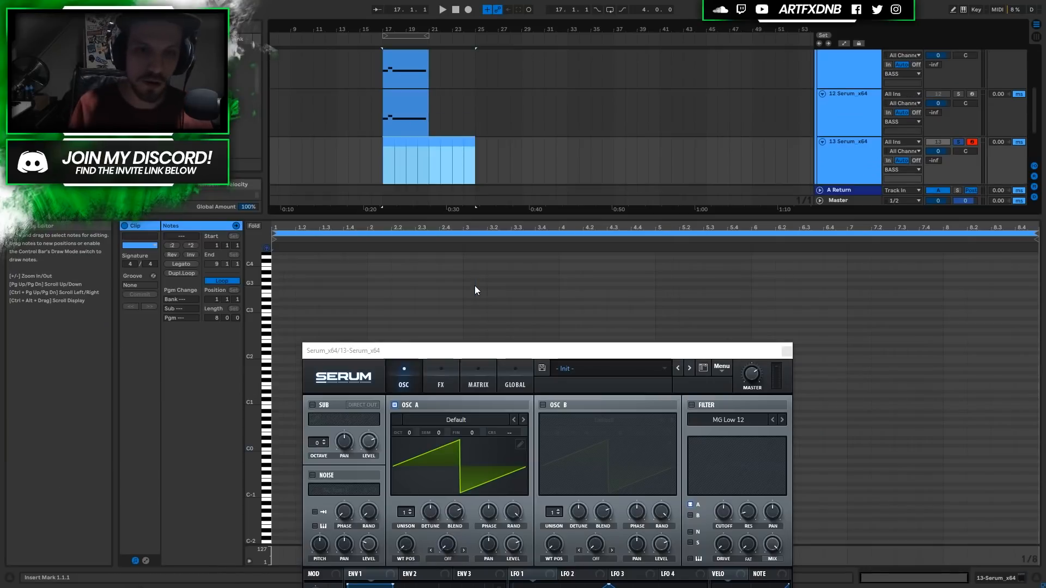
pyautogui.moveTo(445, 351); pyautogui.dragTo(674, 46)
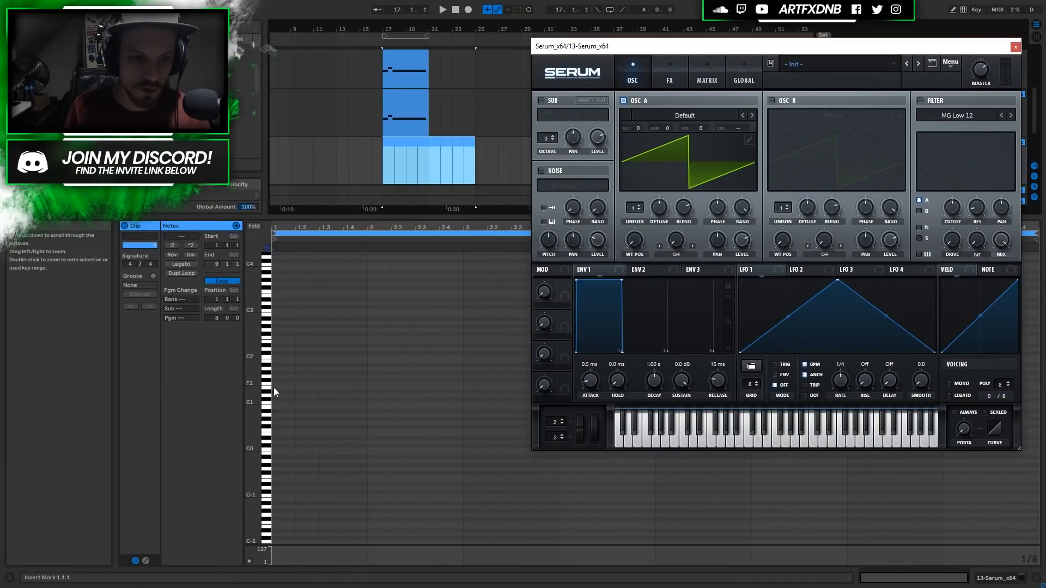
pyautogui.doubleClick(276, 429)
pyautogui.moveTo(276, 429); pyautogui.dragTo(1040, 432)
# Play the new clip to hear Serum's default saw patch.
pyautogui.moveTo(710, 47); pyautogui.dragTo(538, 177)
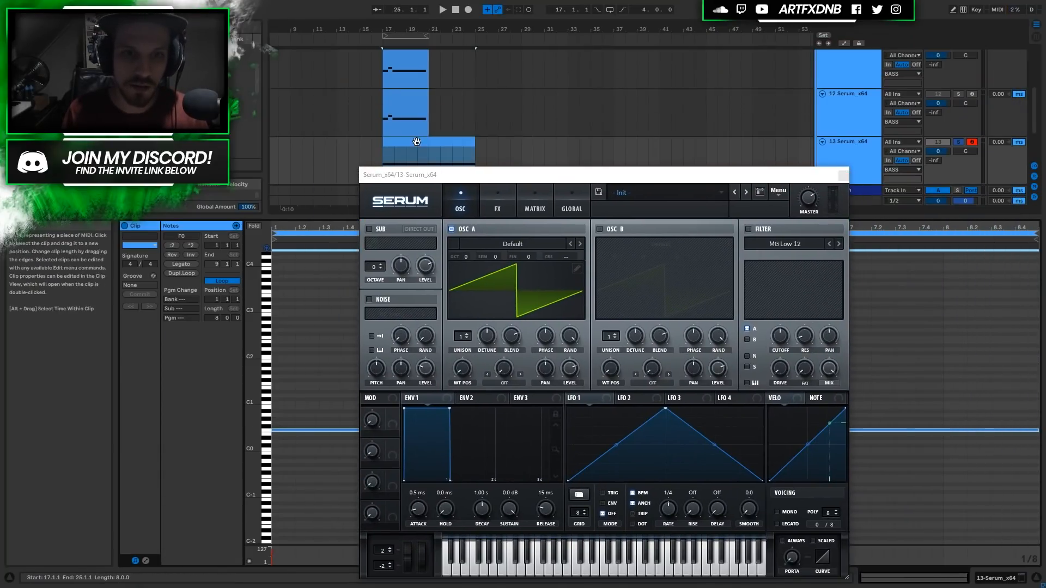
pyautogui.press('space')
pyautogui.press('space')
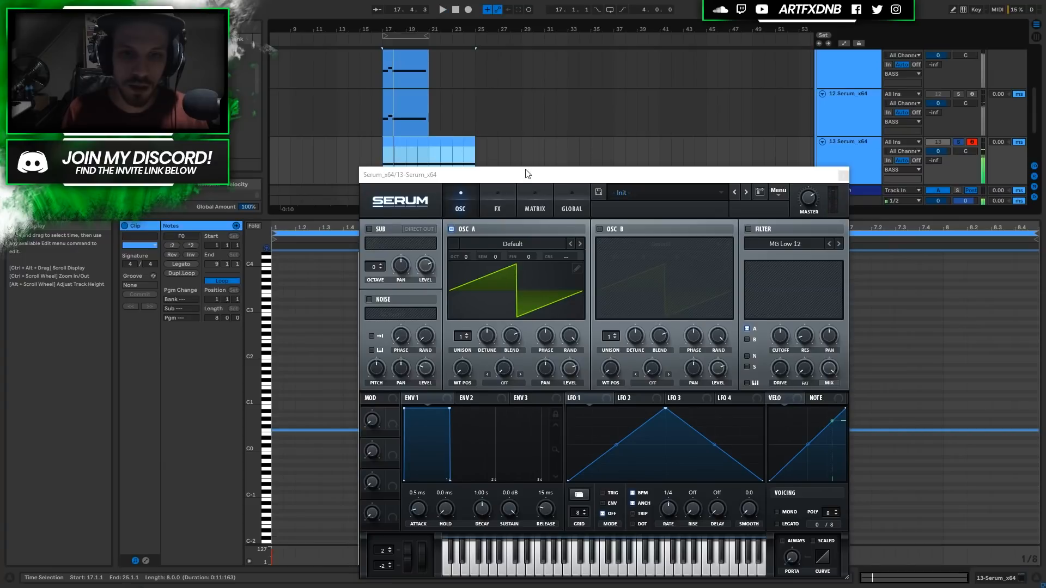
# Set oscillator A's unison to 4 voices in Serum and play the clip with the thicker sound.
pyautogui.moveTo(523, 177); pyautogui.dragTo(531, 82)
pyautogui.click(474, 242)
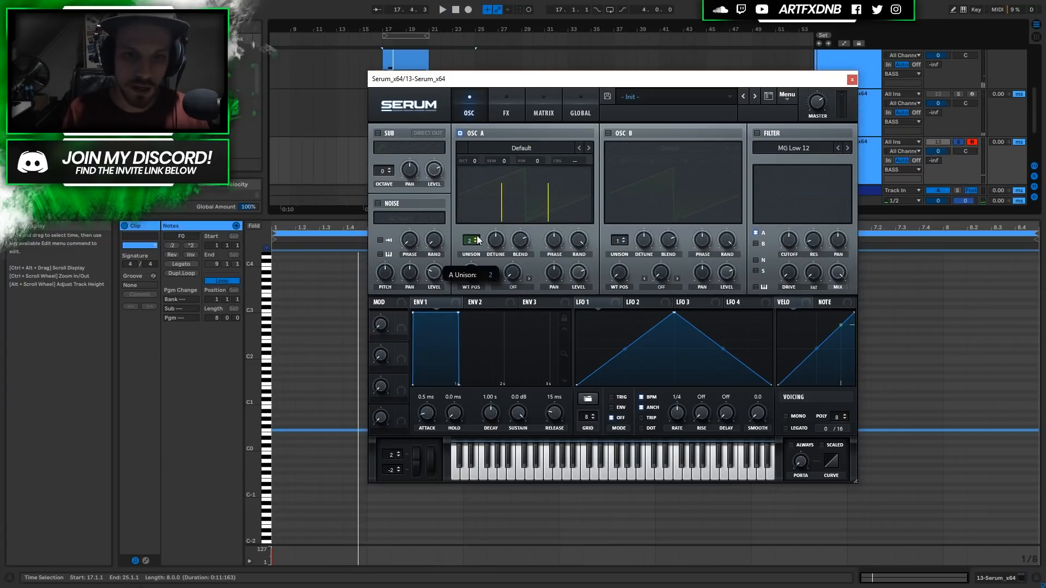
pyautogui.moveTo(472, 244); pyautogui.dragTo(492, 251)
pyautogui.moveTo(510, 79); pyautogui.dragTo(494, 208)
pyautogui.press('space')
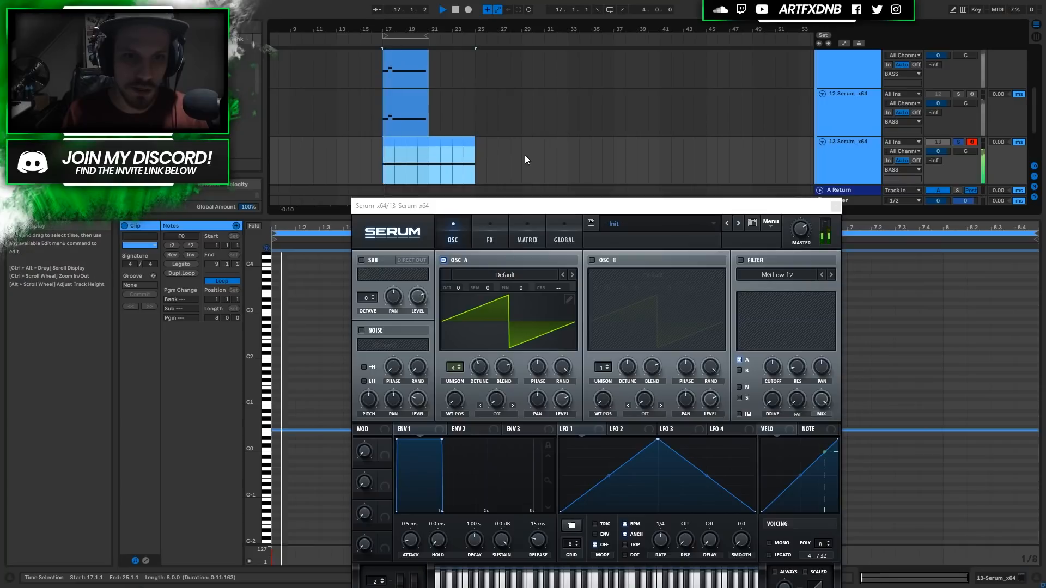
# Solo the frozen Serum_x64 audio track and play its clip for comparison.
pyautogui.click(998, 579)
pyautogui.click(959, 123)
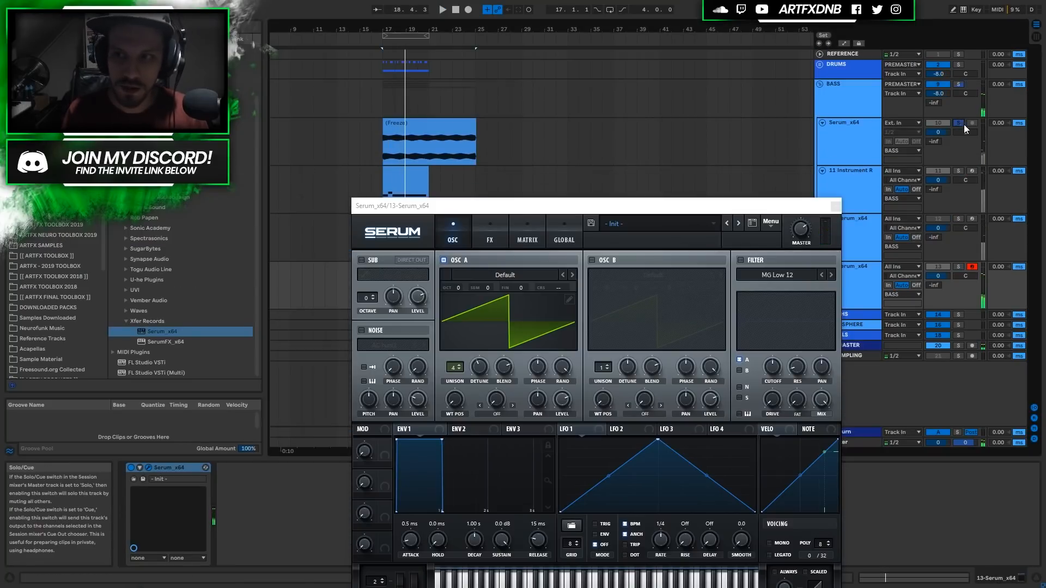
pyautogui.click(429, 125)
pyautogui.press('space')
pyautogui.press('space')
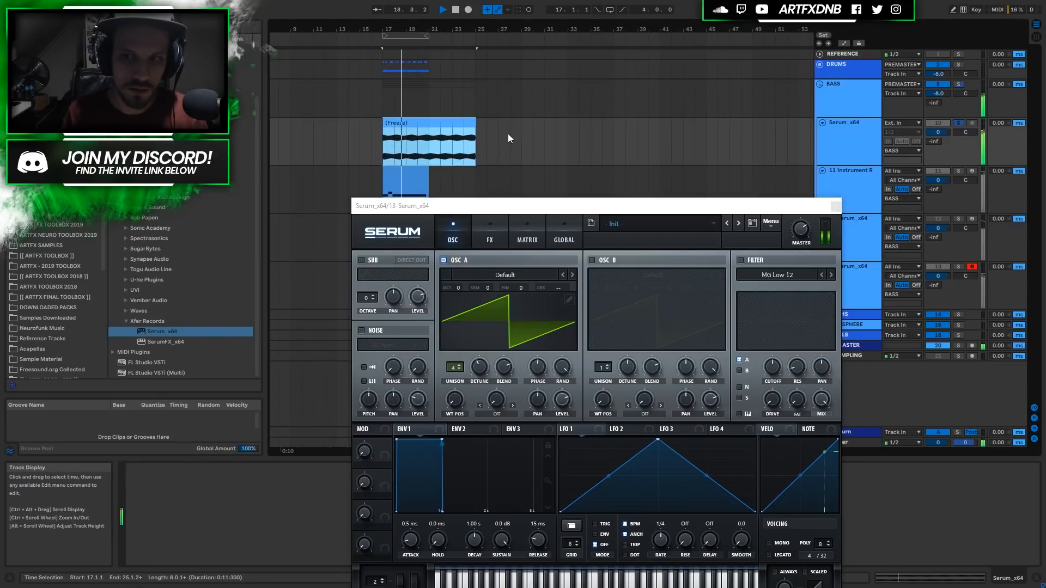
pyautogui.press('space')
# Solo the 13 Serum_x64 track, play it briefly and close the Serum window.
pyautogui.click(897, 282)
pyautogui.click(958, 266)
pyautogui.press('space')
pyautogui.press('space')
pyautogui.moveTo(757, 210); pyautogui.dragTo(801, 76)
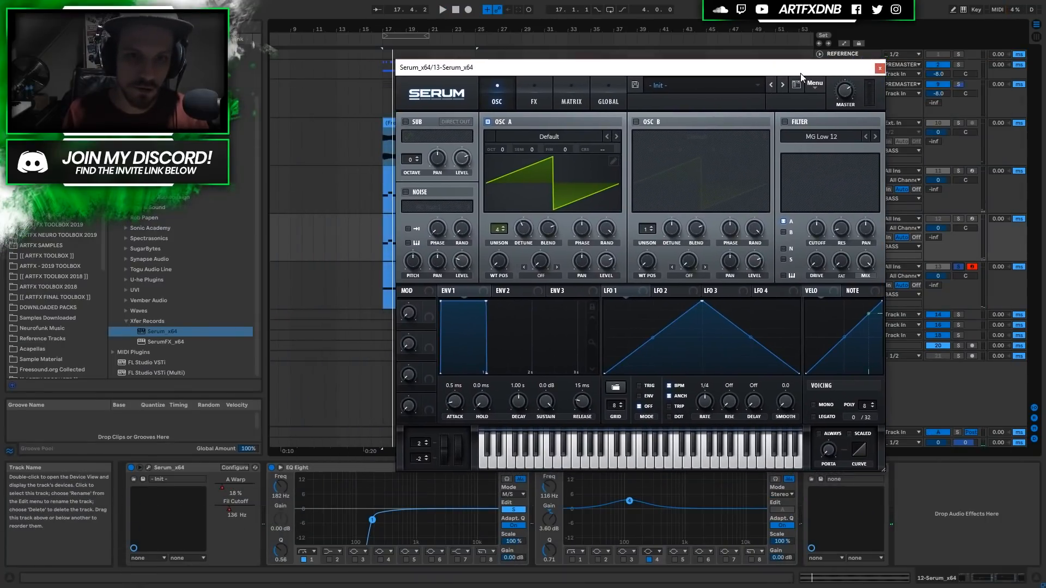
pyautogui.click(879, 67)
pyautogui.click(875, 281)
pyautogui.rightClick(865, 280)
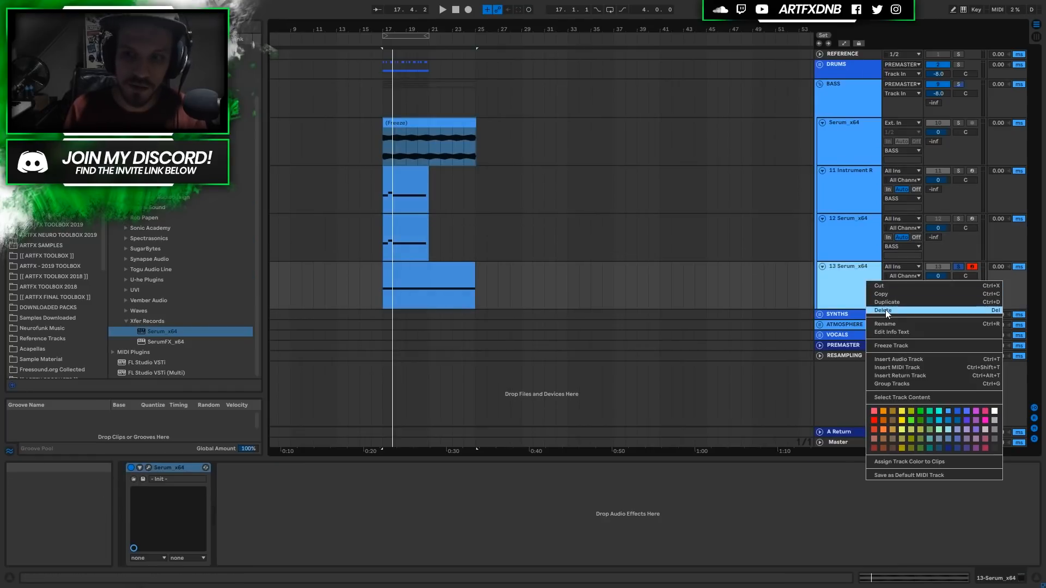
pyautogui.press('Escape')
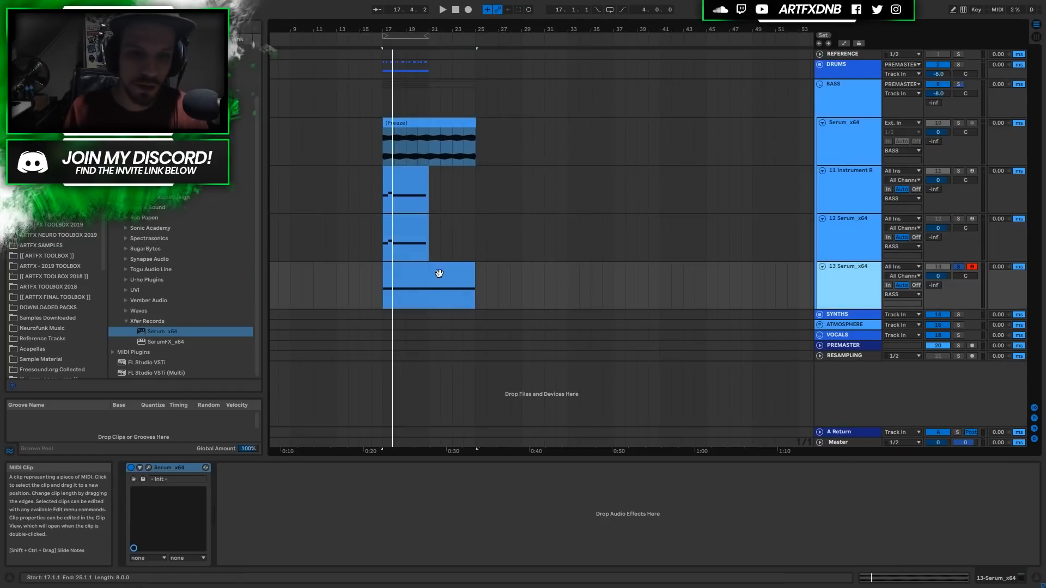
# Zoom the arrangement in on the bass clips and examine the MIDI notes of the 11 Instrument Rack clip.
pyautogui.click(859, 127)
pyautogui.click(414, 128)
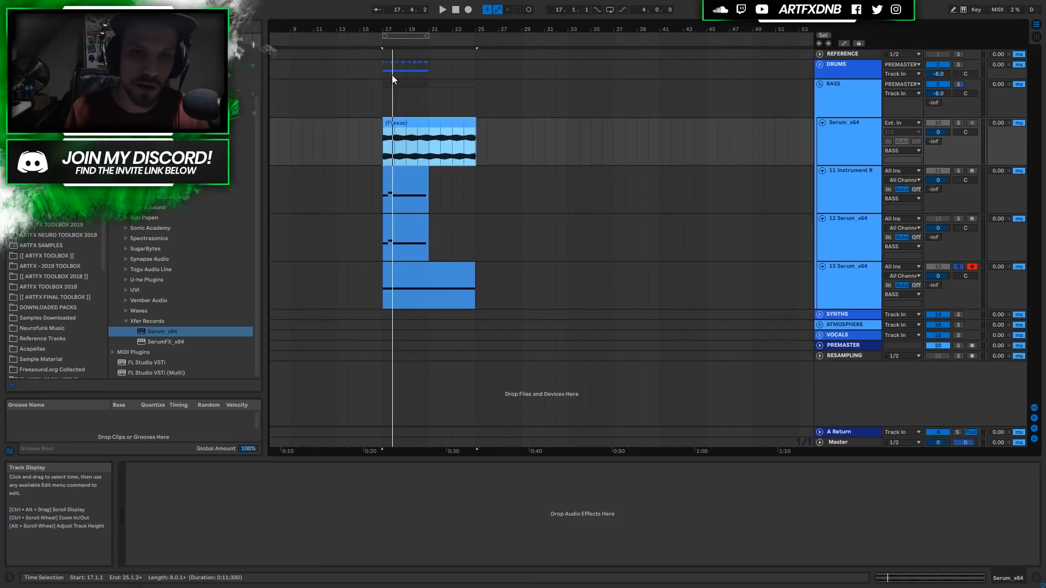
pyautogui.doubleClick(407, 29)
pyautogui.moveTo(408, 28); pyautogui.dragTo(420, 27)
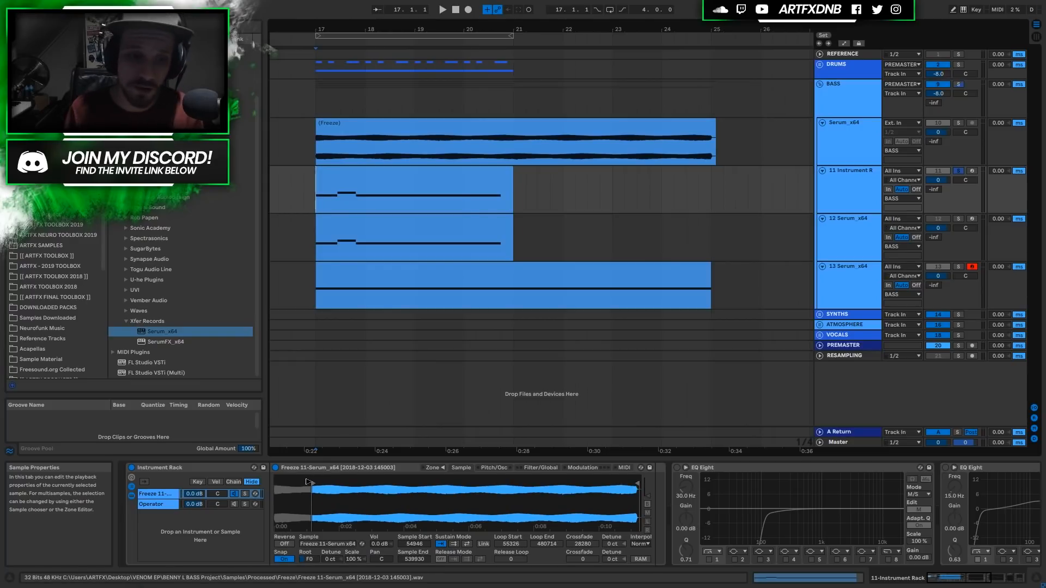
pyautogui.doubleClick(349, 185)
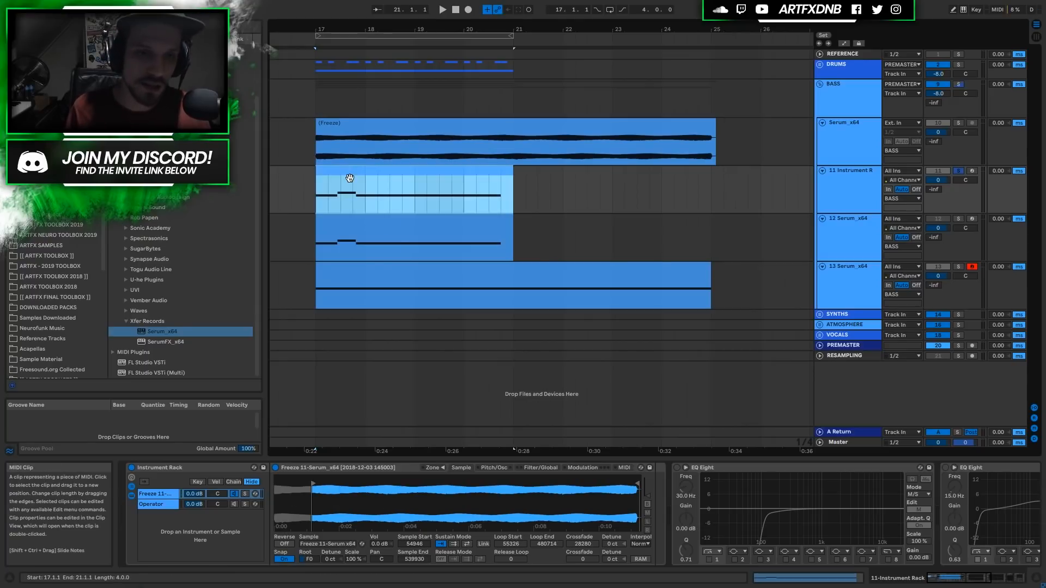
pyautogui.scroll(5, 286, 274)
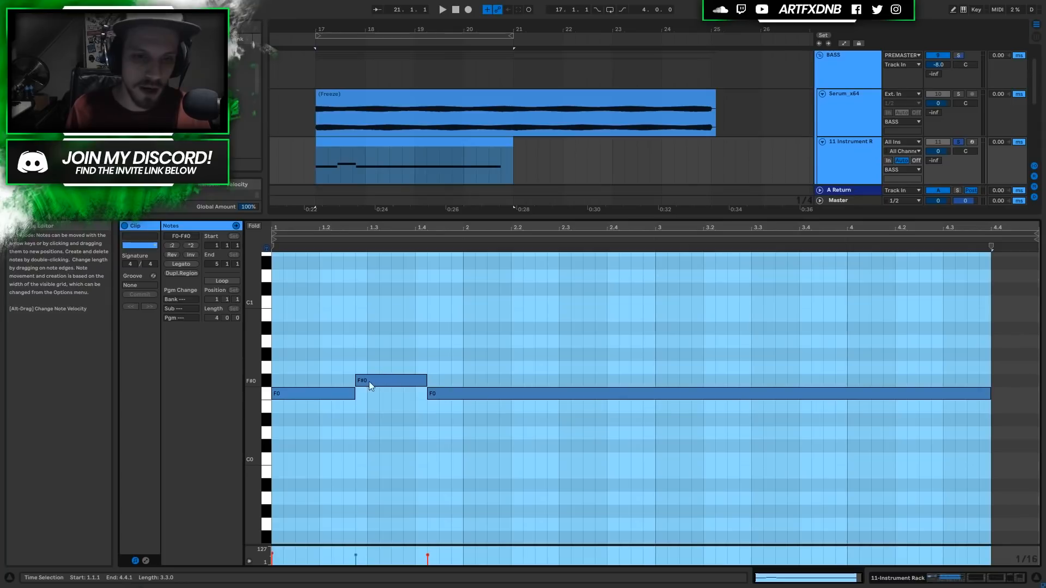
pyautogui.click(933, 577)
# Play the 11 Instrument Rack clip from bar 17 to hear the resampled bass.
pyautogui.click(420, 175)
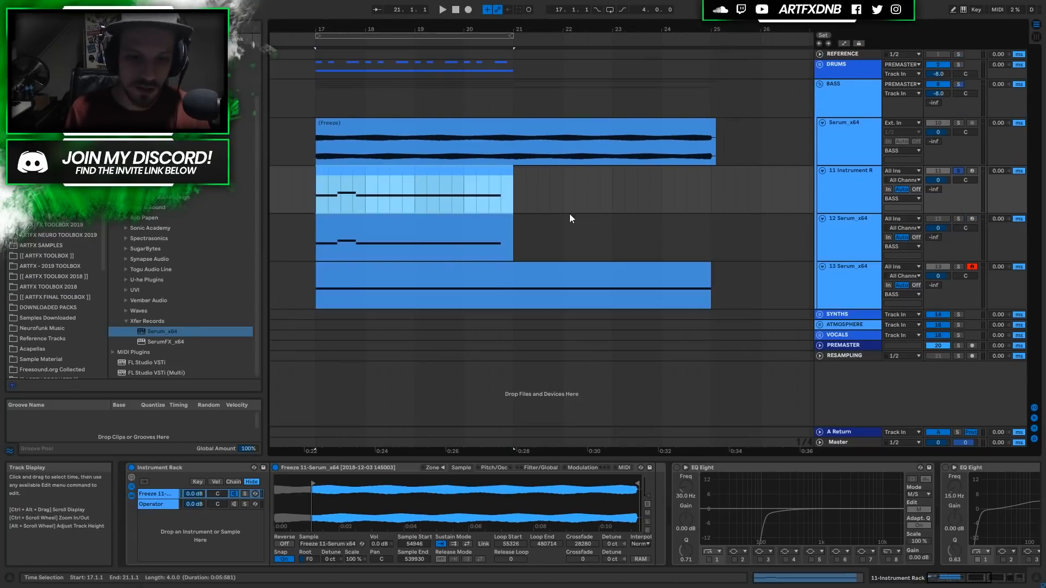
pyautogui.press('space')
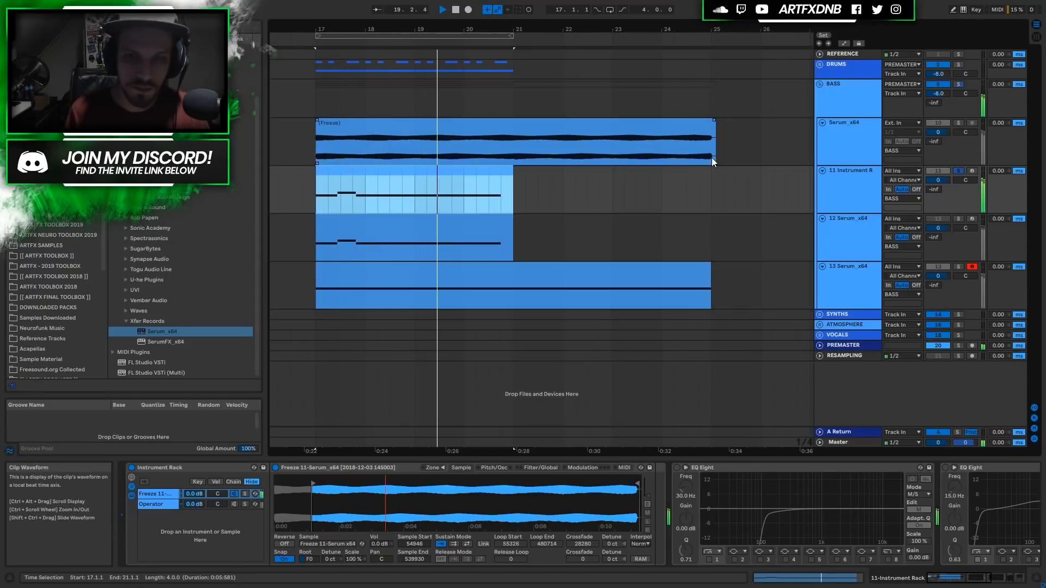
pyautogui.press('space')
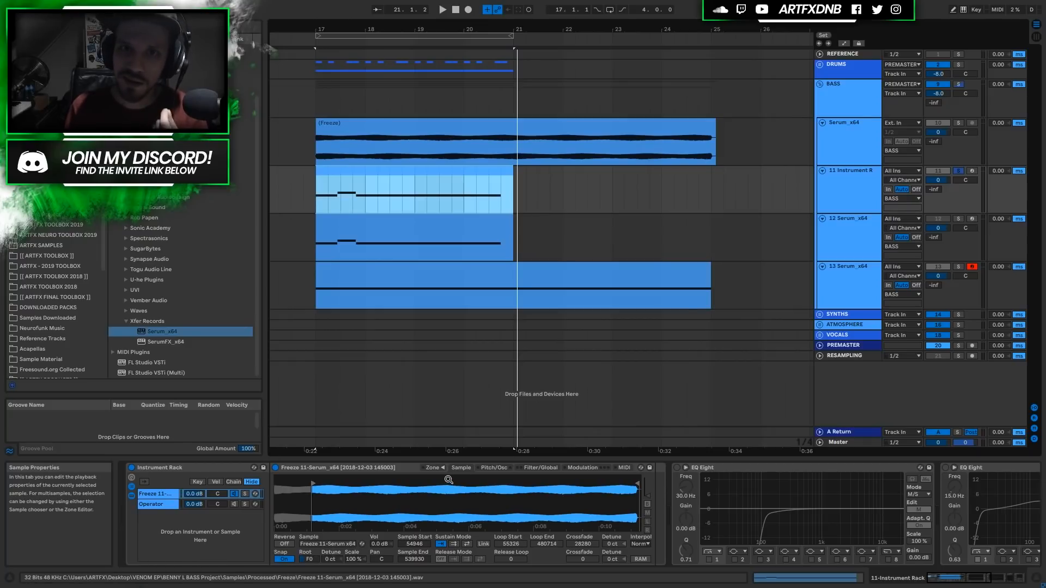
# Review the Pitch/Osc and Sample settings of the Freeze 11-Serum_x64 Sampler and turn on its filter.
pyautogui.click(493, 468)
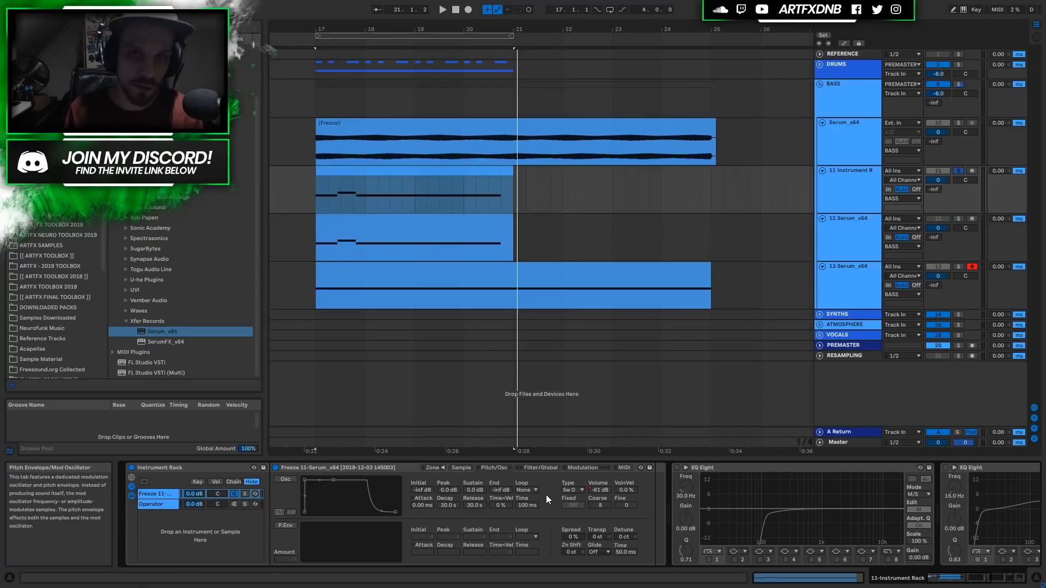
pyautogui.click(383, 467)
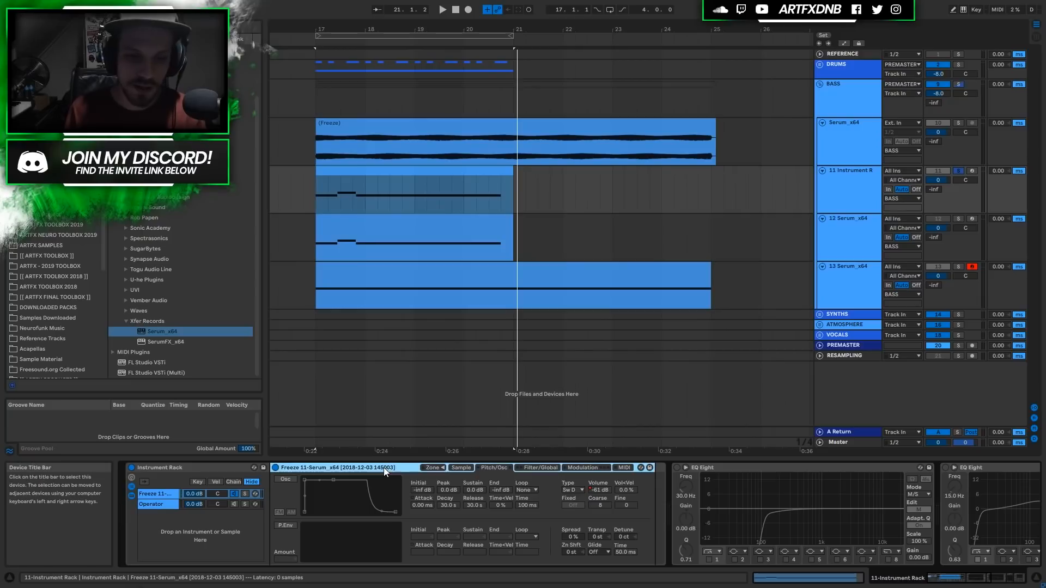
pyautogui.click(457, 467)
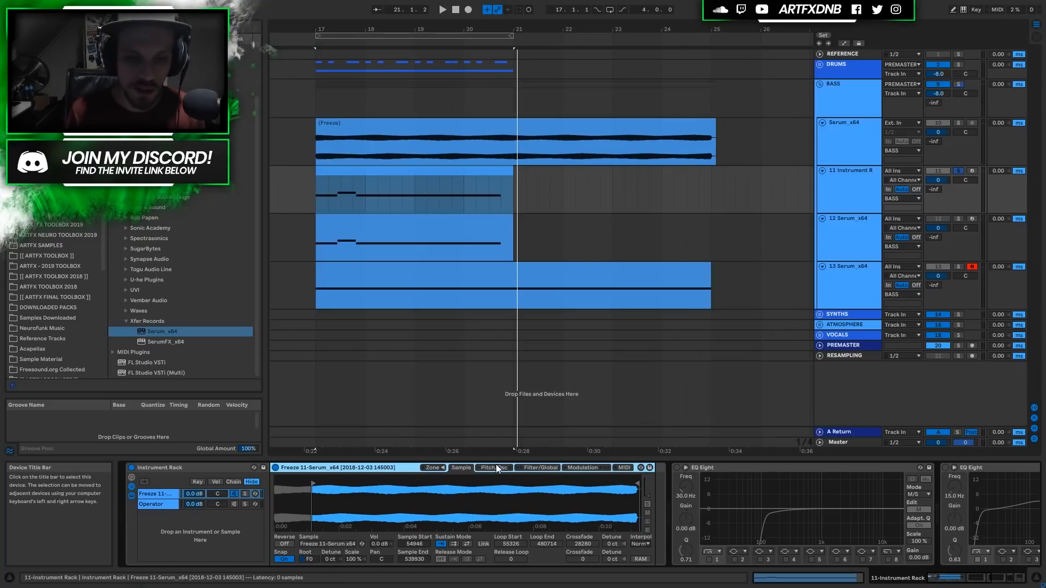
pyautogui.click(548, 469)
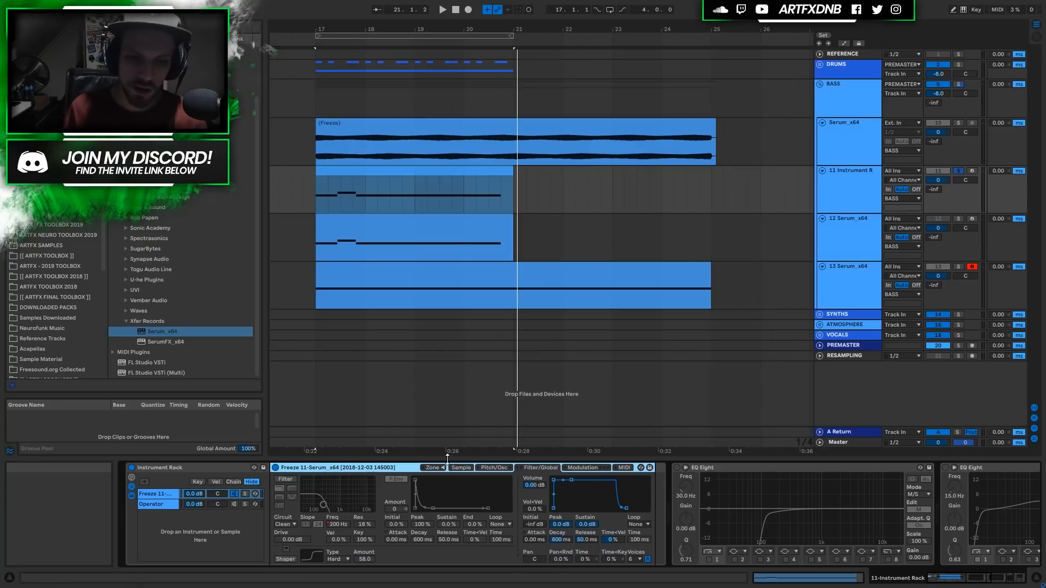
pyautogui.click(285, 480)
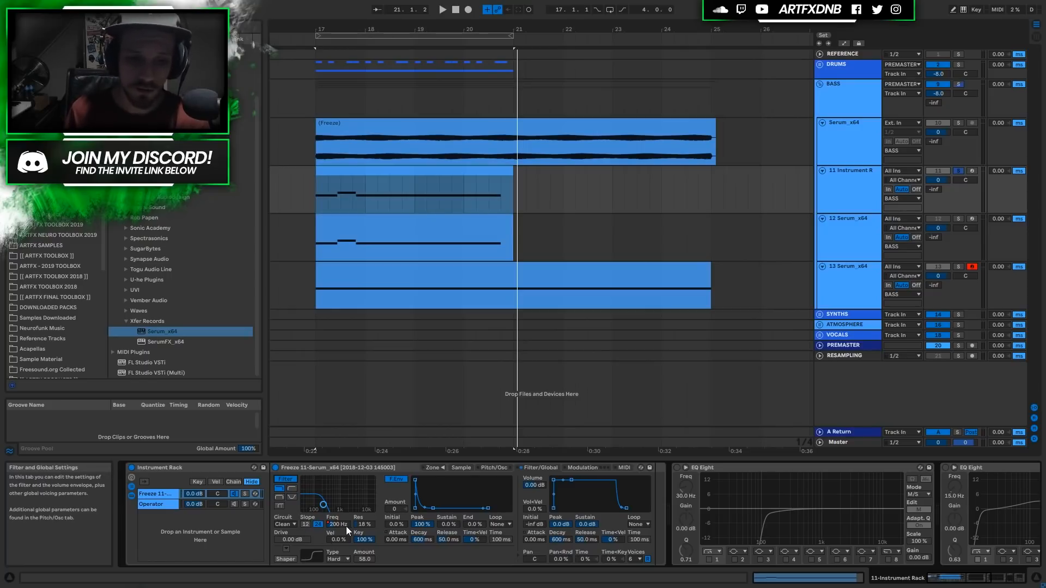
# Show the automation lanes of the 11 Instrument Rack track and select the Filter Freq envelope from bar 17 across the clip for closer viewing.
pyautogui.click(849, 185)
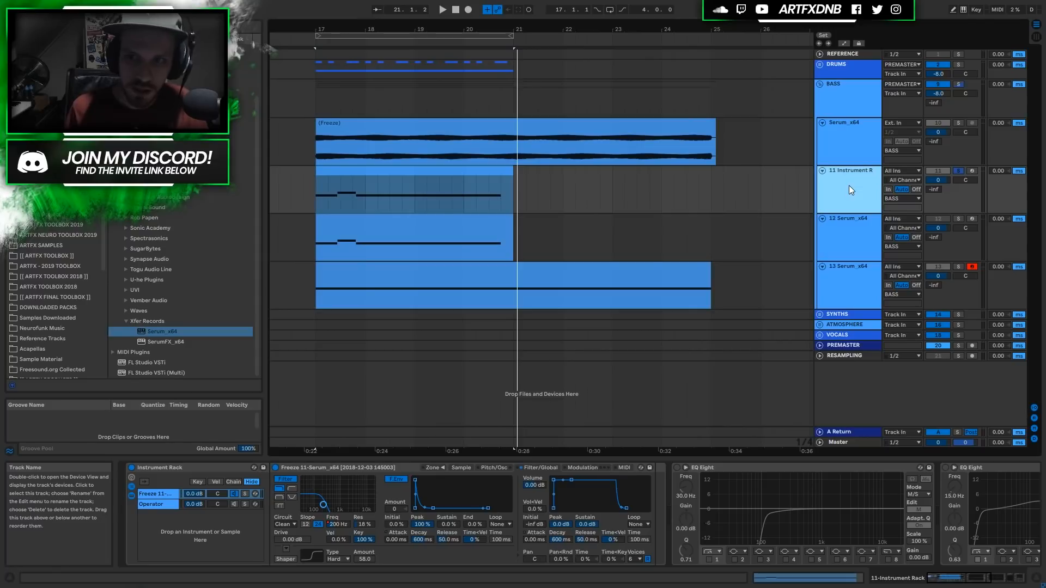
pyautogui.press('a')
pyautogui.scroll(-3, 686, 226)
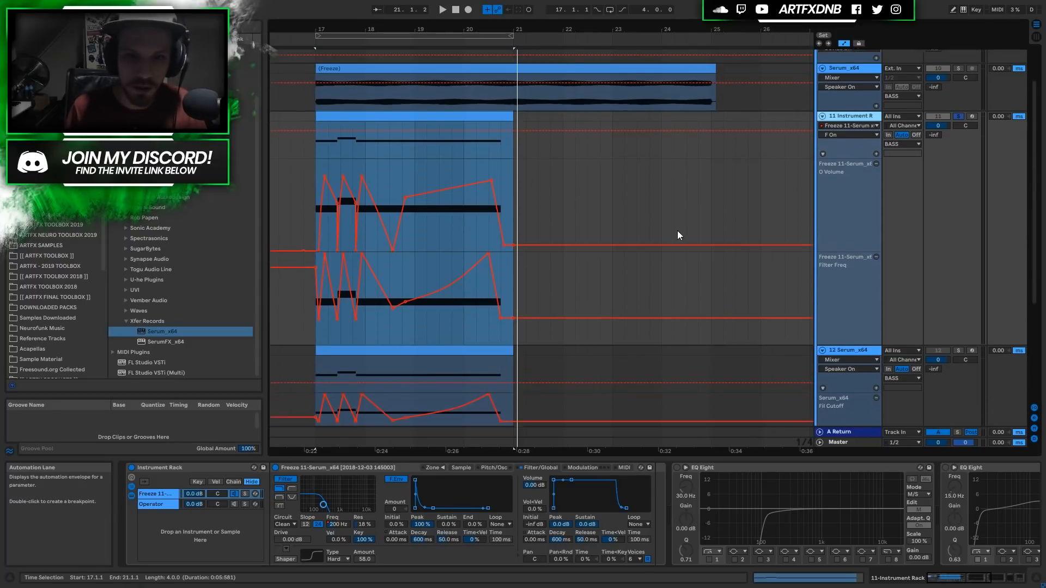
pyautogui.moveTo(525, 273); pyautogui.dragTo(313, 280)
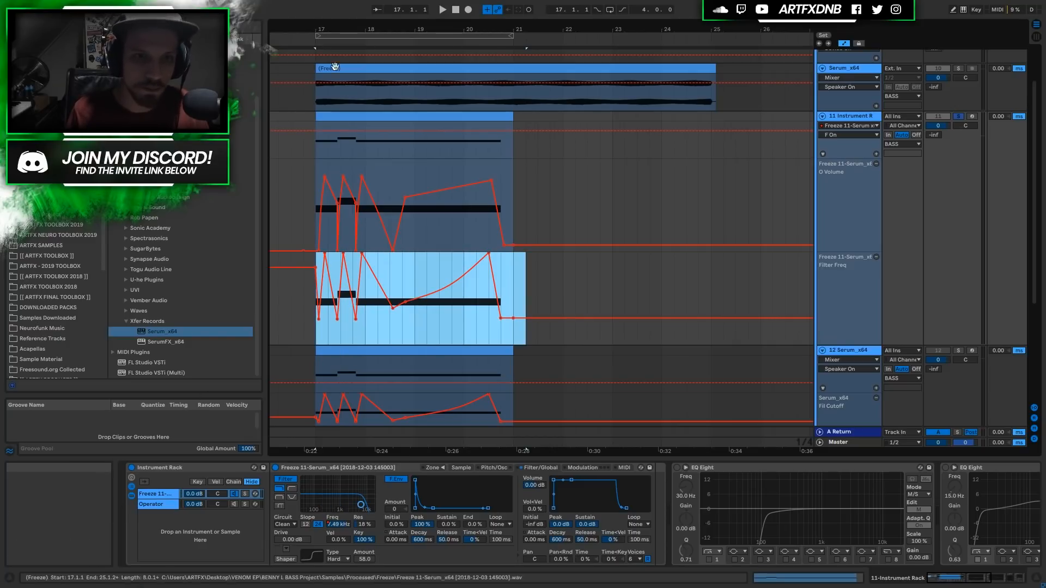
pyautogui.moveTo(325, 29); pyautogui.dragTo(334, 61)
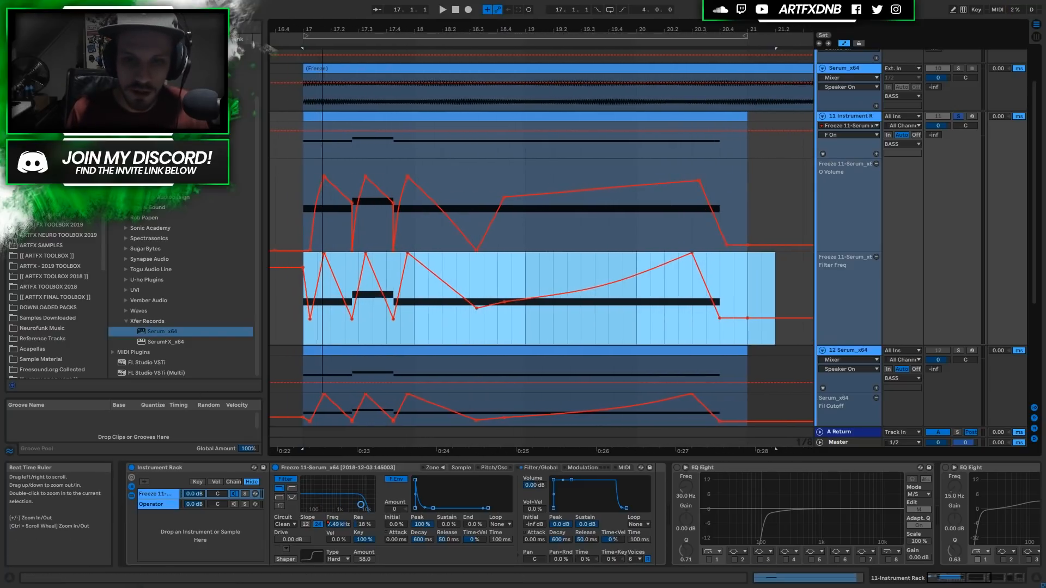
# Play the 11 Instrument Rack clip from bar 17 to hear the bass with the Sampler filter automation.
pyautogui.click(304, 327)
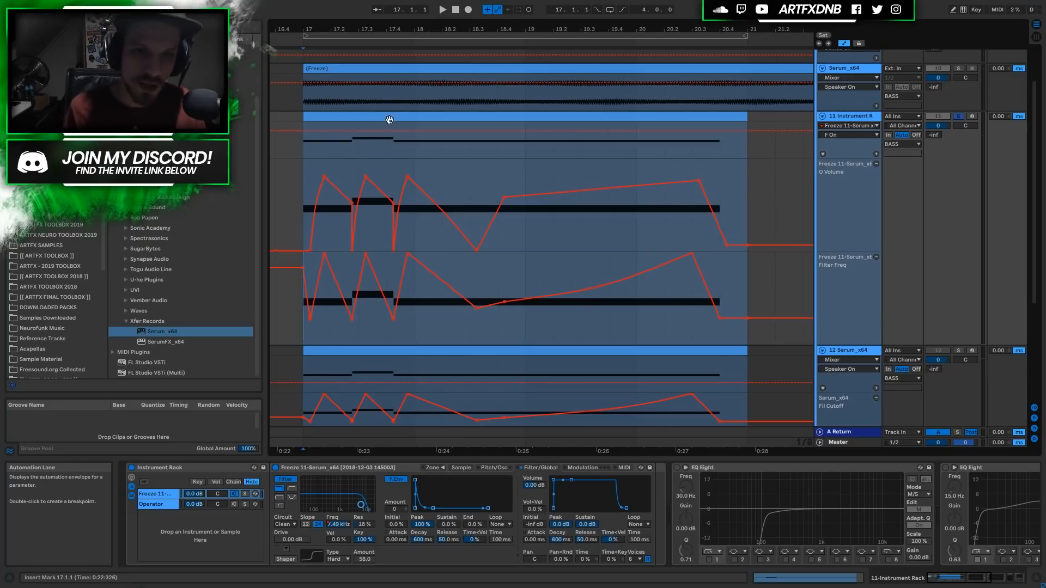
pyautogui.press('space')
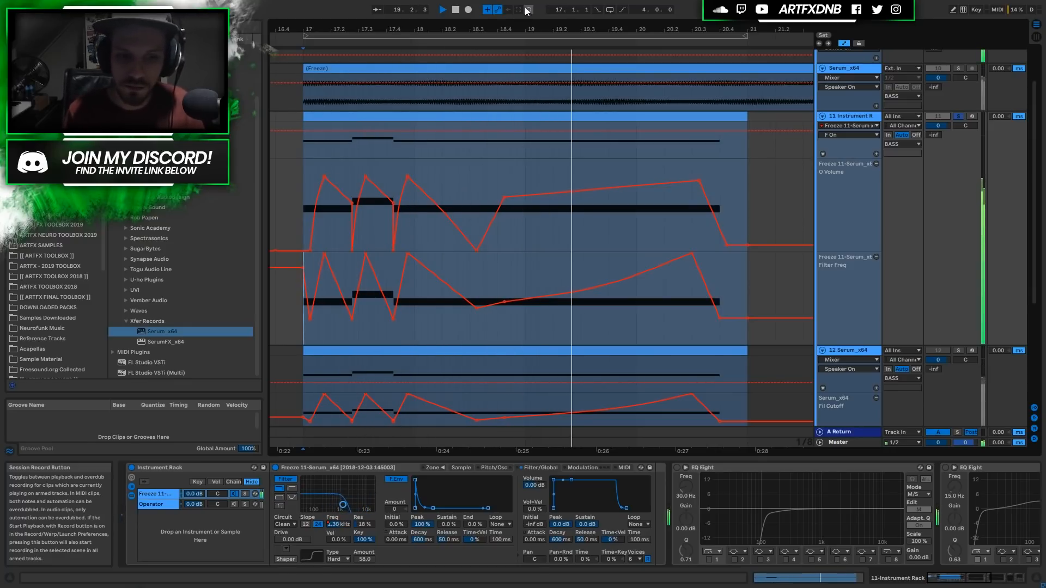
pyautogui.press('space')
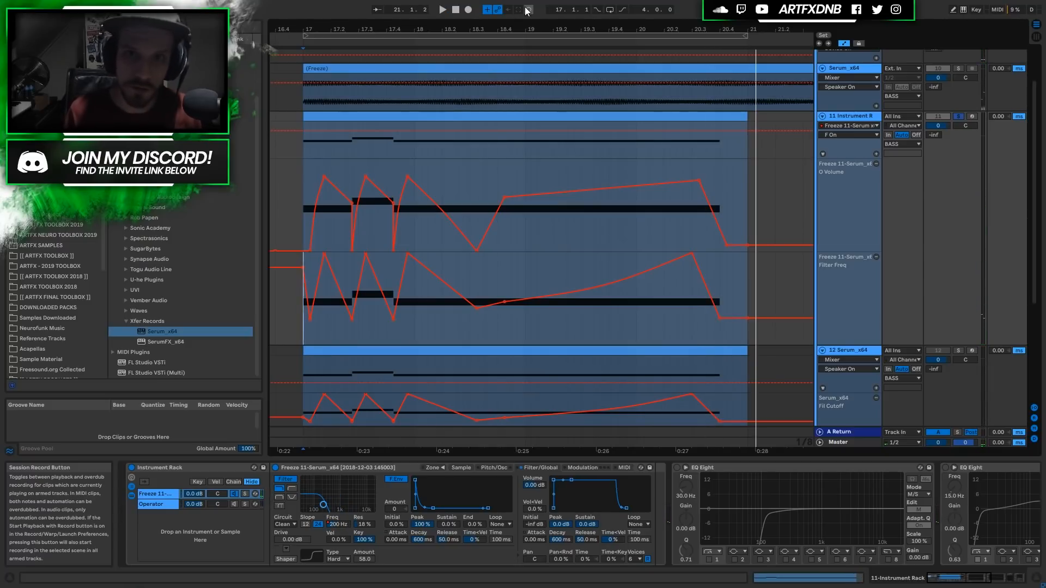
# Turn on the Sampler's modulation oscillator and select the O Volume envelope from bar 17 to bar 21 for viewing.
pyautogui.click(486, 467)
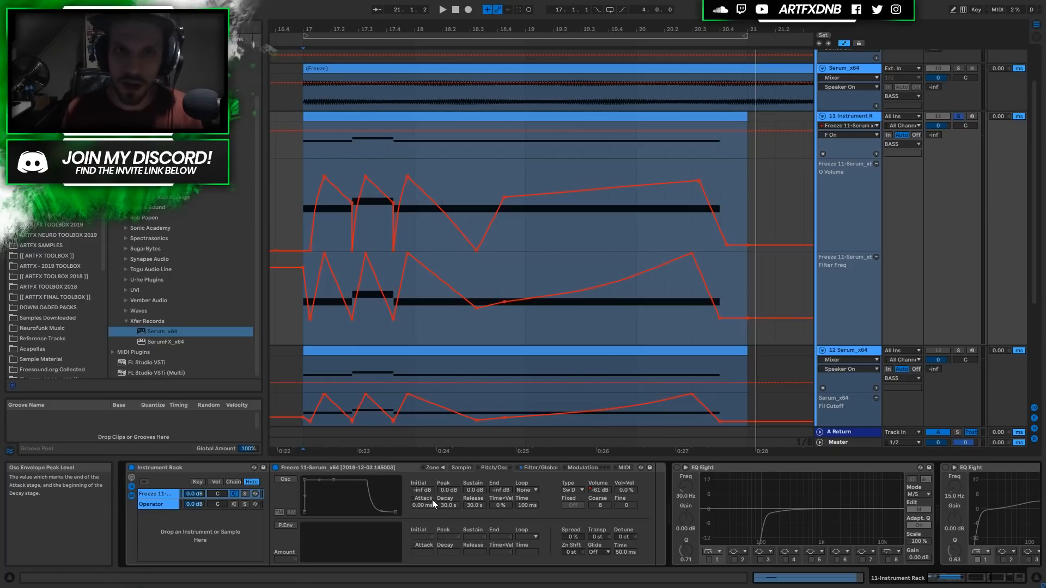
pyautogui.click(286, 480)
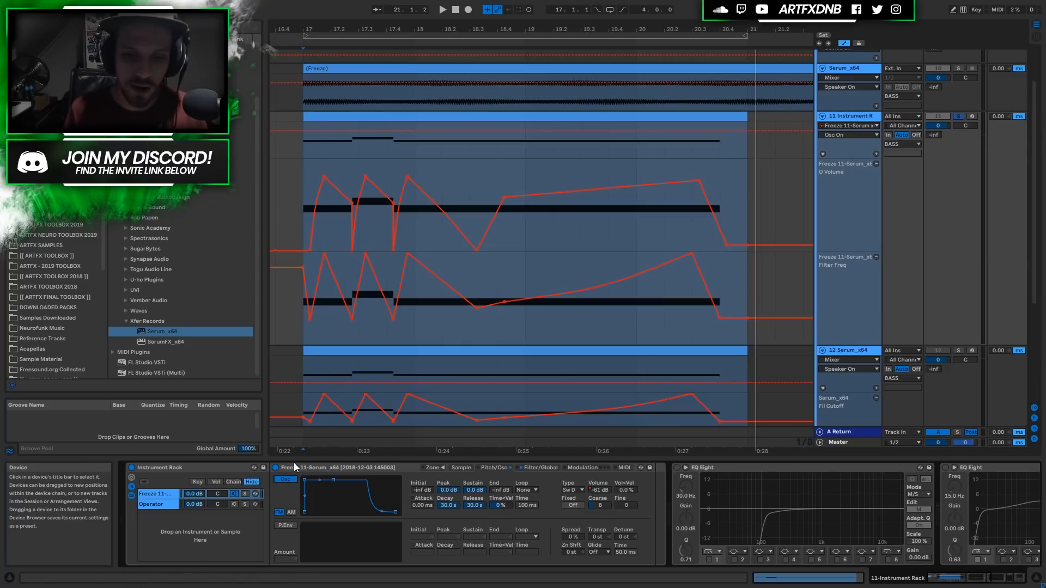
pyautogui.moveTo(303, 184); pyautogui.dragTo(751, 175)
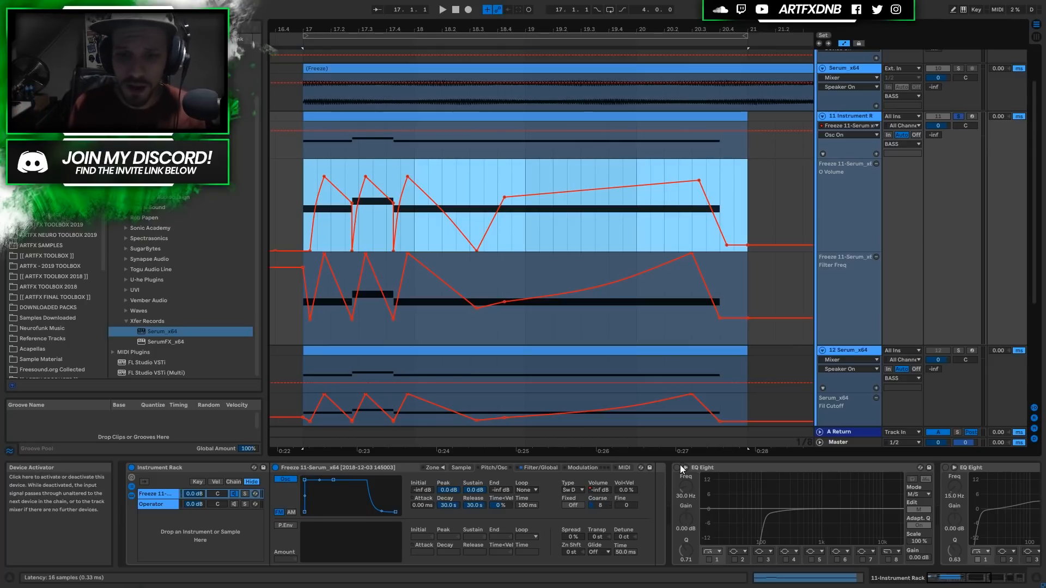
# Review the waveform types of the Sampler's modulation oscillator and place the insert marker at bar 17 on the O Volume lane.
pyautogui.click(571, 490)
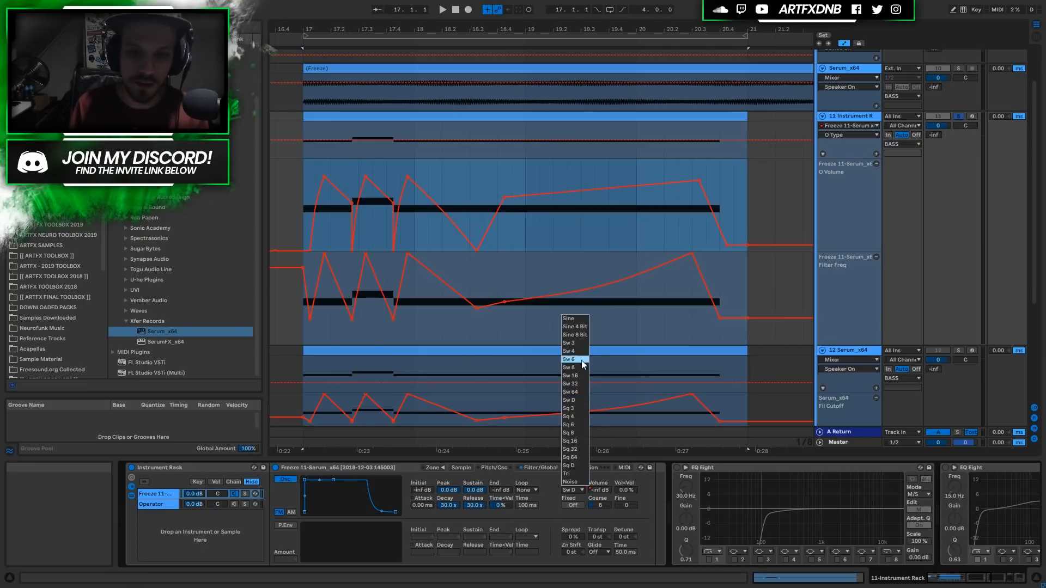
pyautogui.click(559, 517)
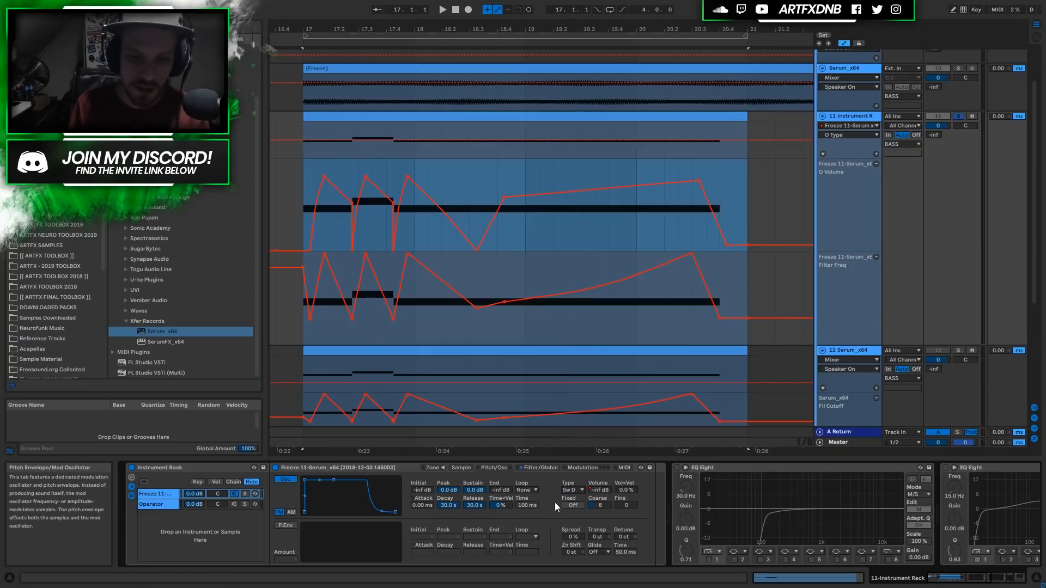
pyautogui.click(300, 192)
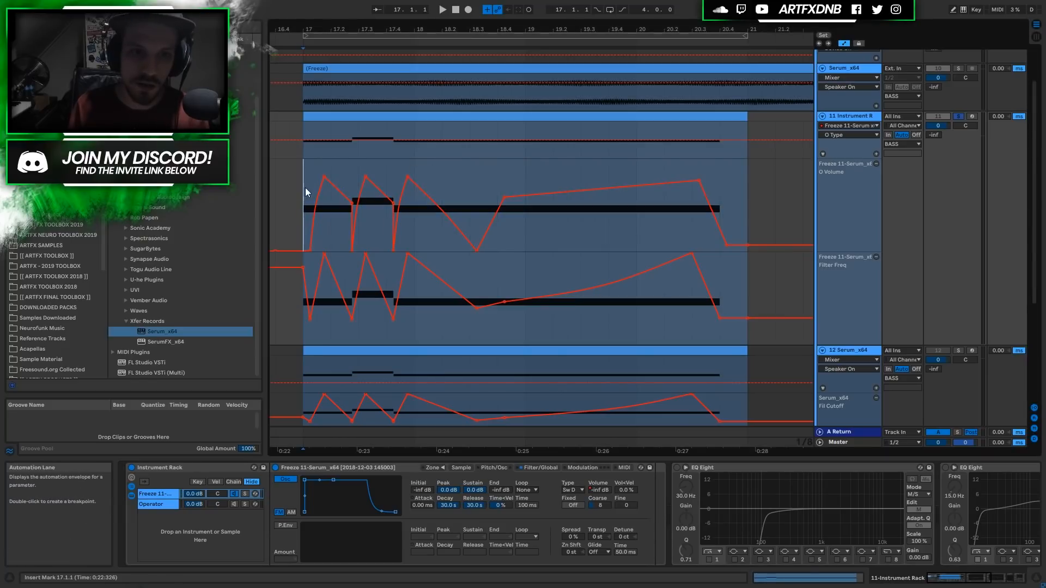
pyautogui.moveTo(303, 188)
pyautogui.mouseDown()
pyautogui.moveTo(732, 174)
pyautogui.moveTo(291, 179)
pyautogui.moveTo(782, 185)
pyautogui.moveTo(297, 167)
pyautogui.mouseUp()
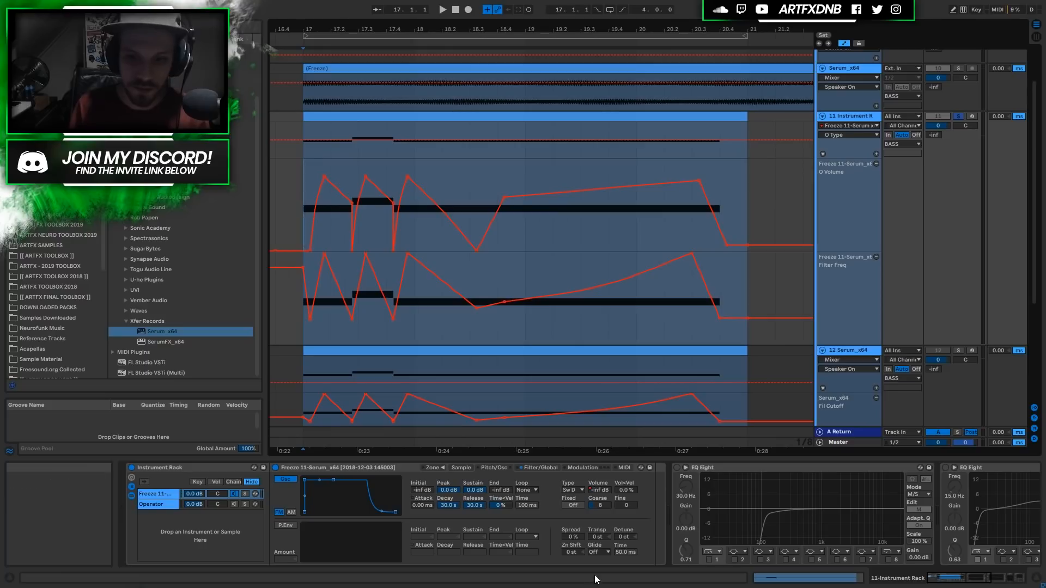
# Try adjusting the Sampler's oscillator volume by hand, and re-enable the overridden O Volume automation.
pyautogui.moveTo(600, 489); pyautogui.dragTo(600, 515)
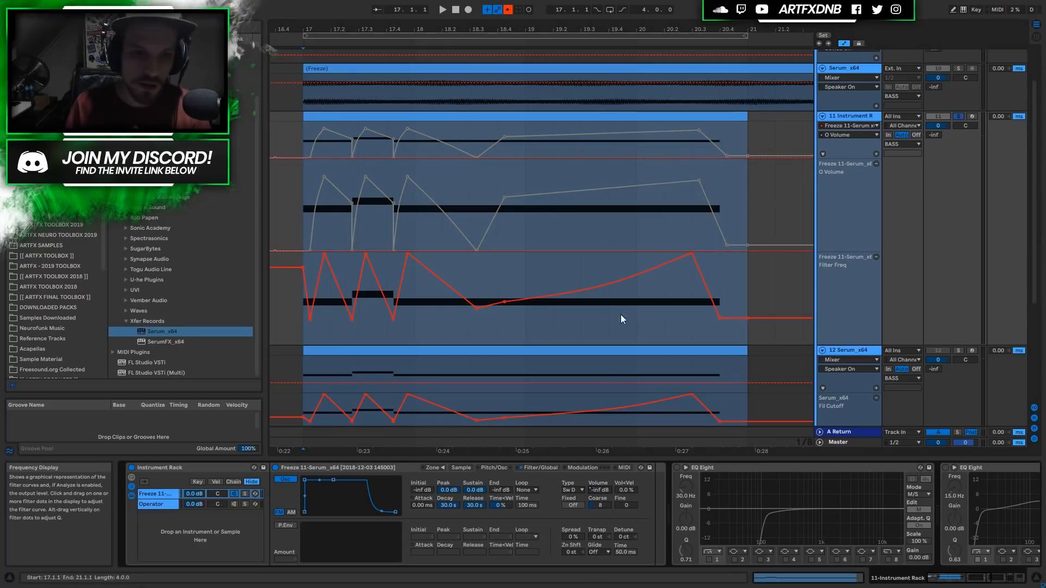
pyautogui.press('space')
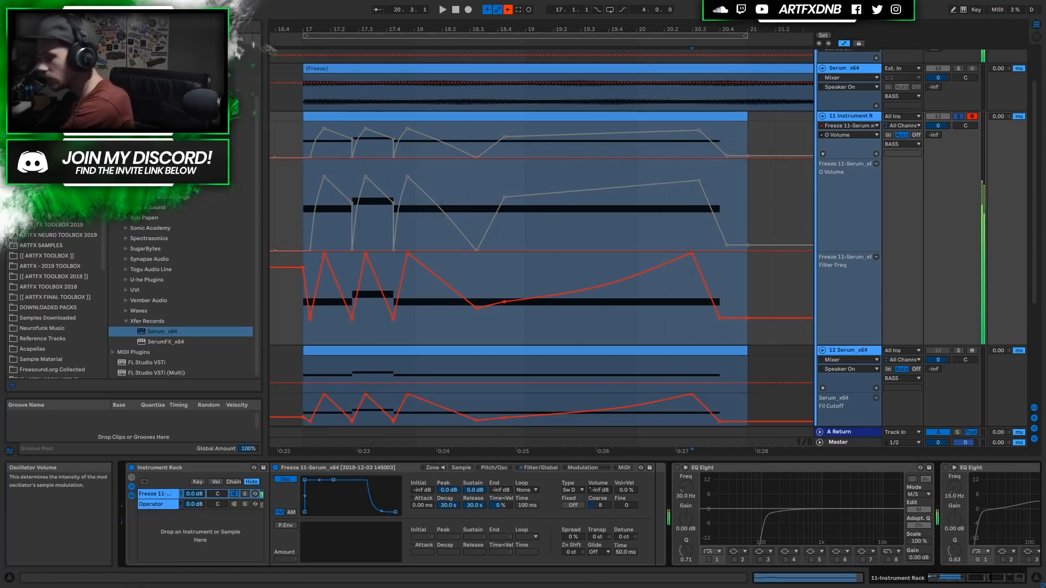
pyautogui.moveTo(600, 490); pyautogui.dragTo(599, 463)
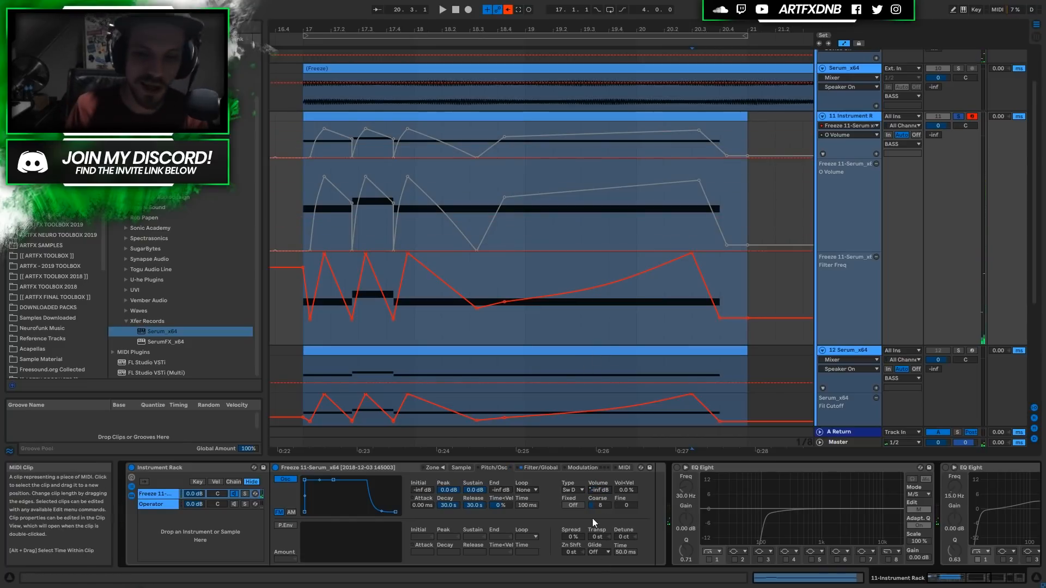
pyautogui.click(508, 10)
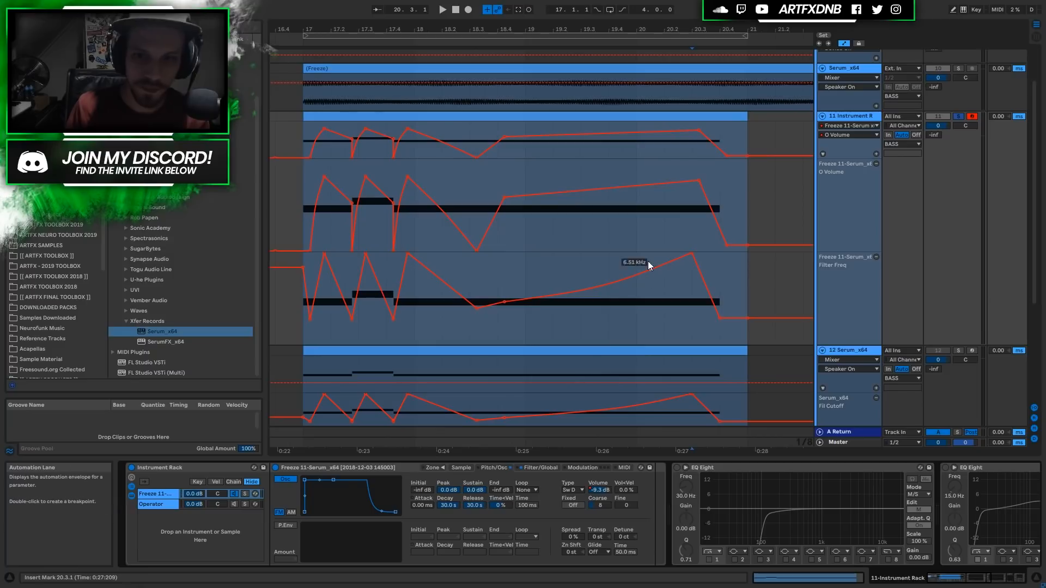
# Examine the O Volume envelope across the clip and play it from bar 17 to hear the oscillator modulation.
pyautogui.click(303, 212)
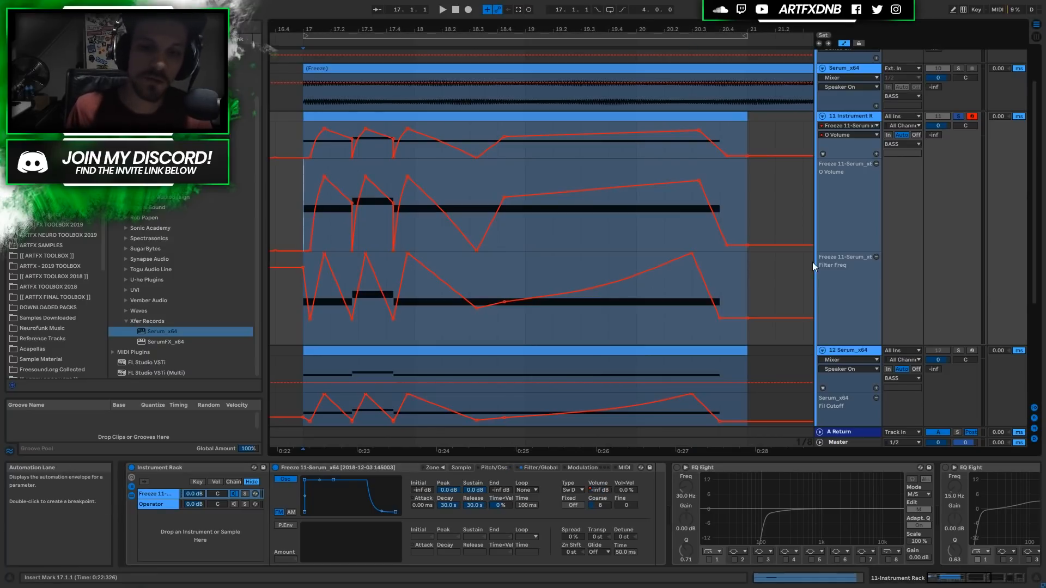
pyautogui.moveTo(305, 187); pyautogui.dragTo(747, 210)
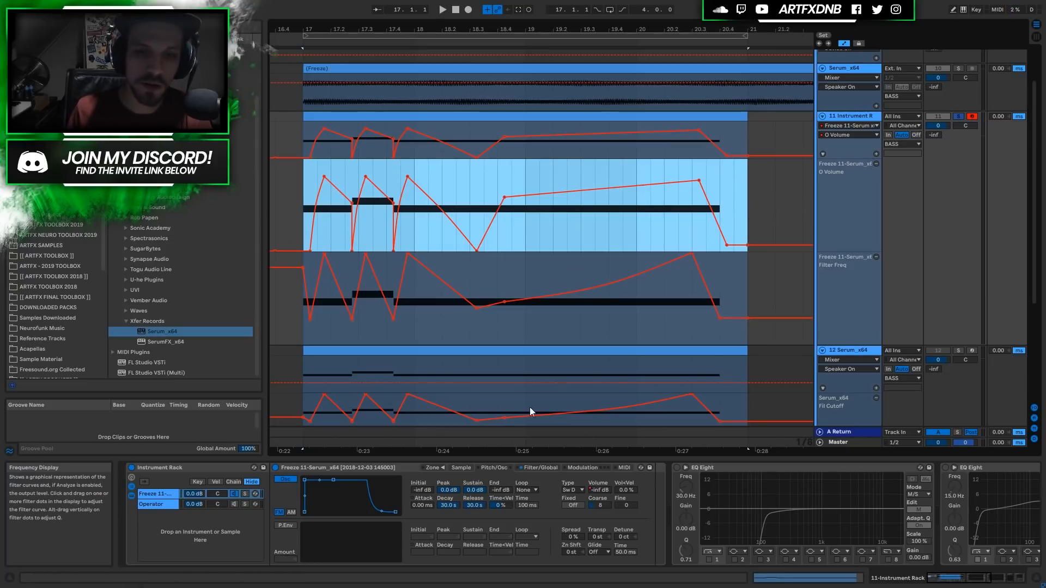
pyautogui.click(301, 184)
pyautogui.press('space')
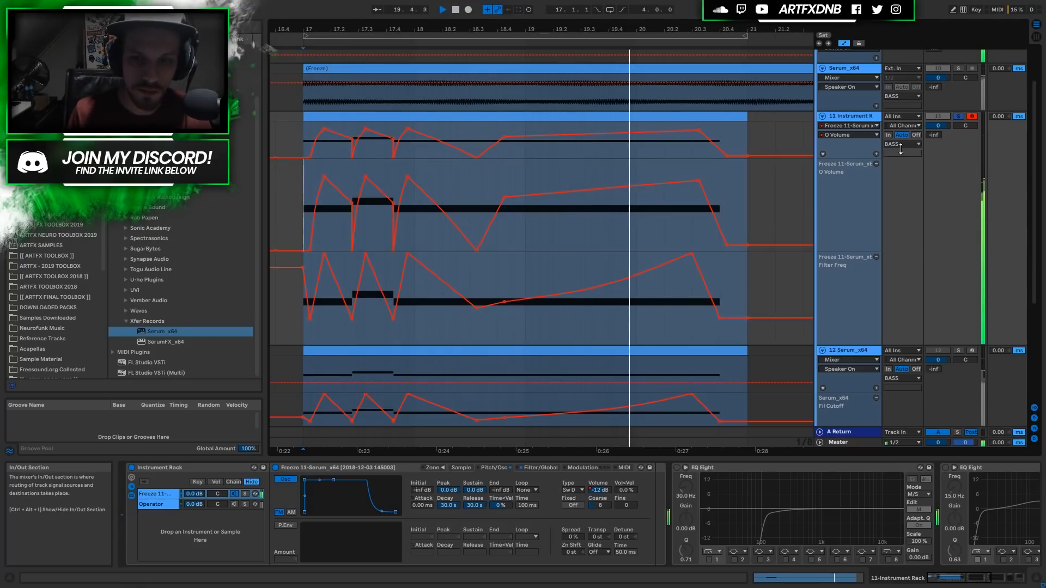
pyautogui.press('space')
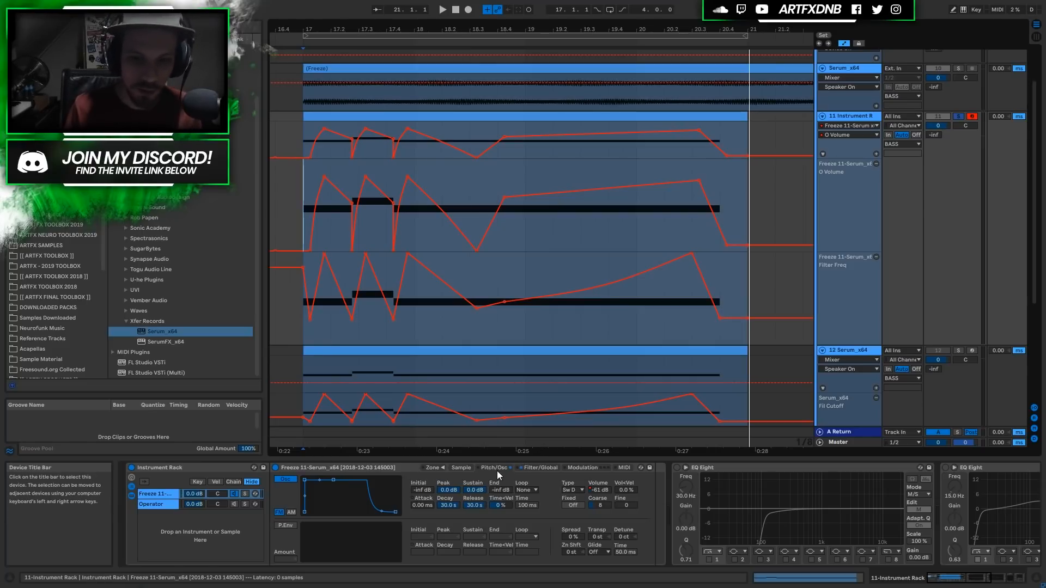
# Turn on the Sampler's Shaper, briefly toggle its pre-filter routing on and off, and review the shaper types.
pyautogui.click(527, 467)
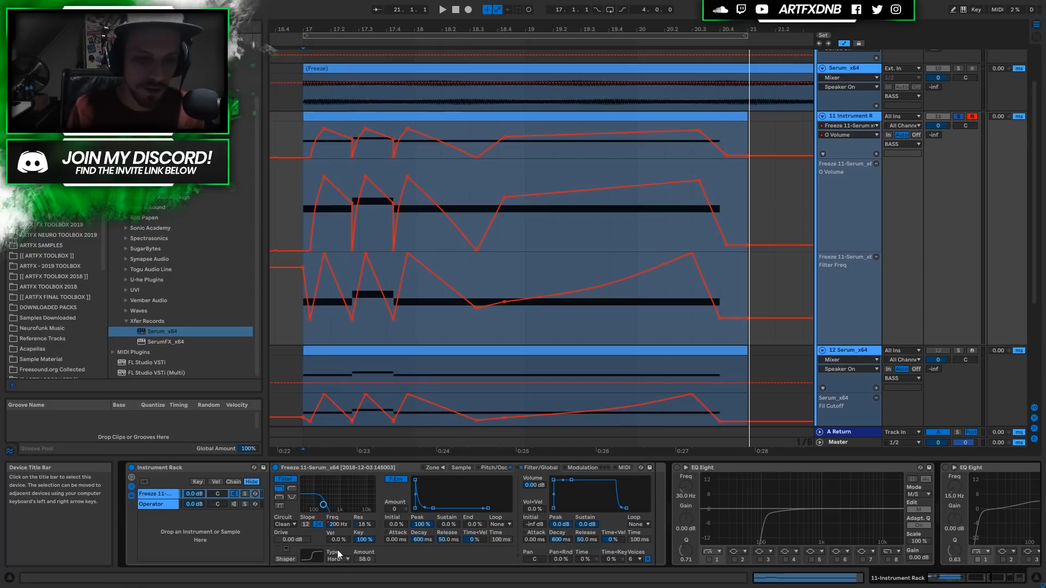
pyautogui.click(286, 559)
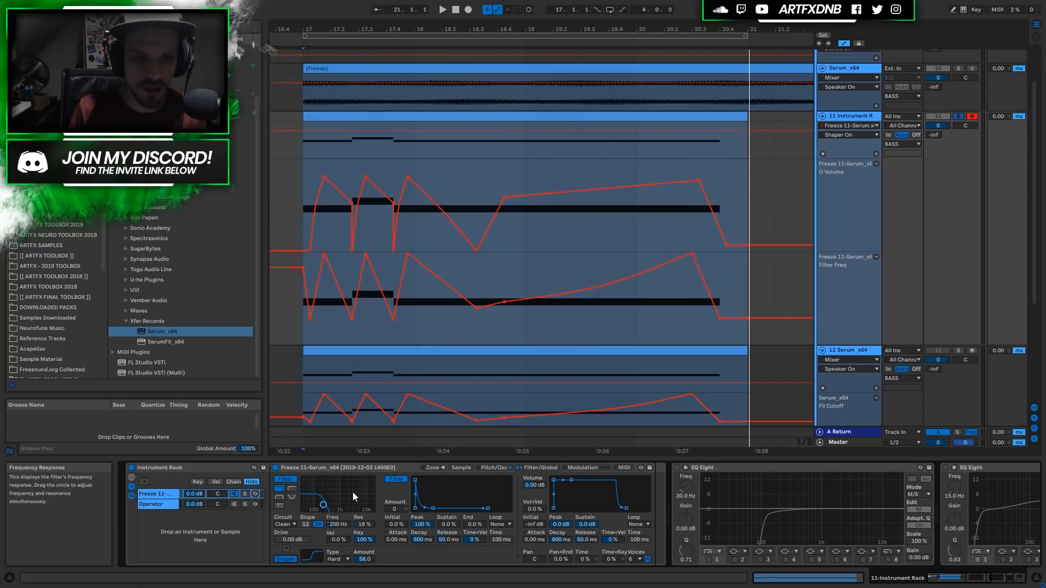
pyautogui.click(286, 549)
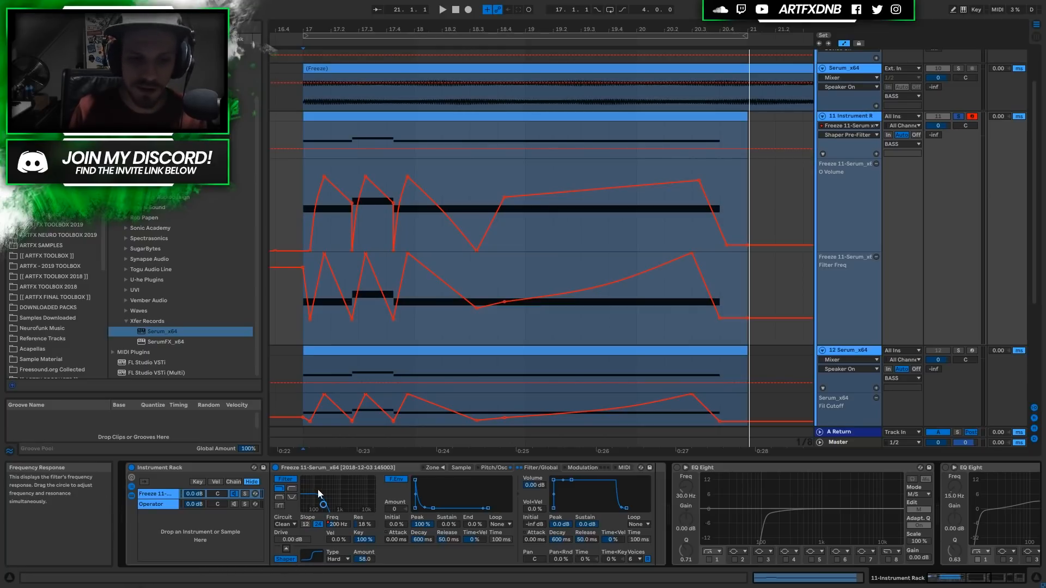
pyautogui.click(286, 548)
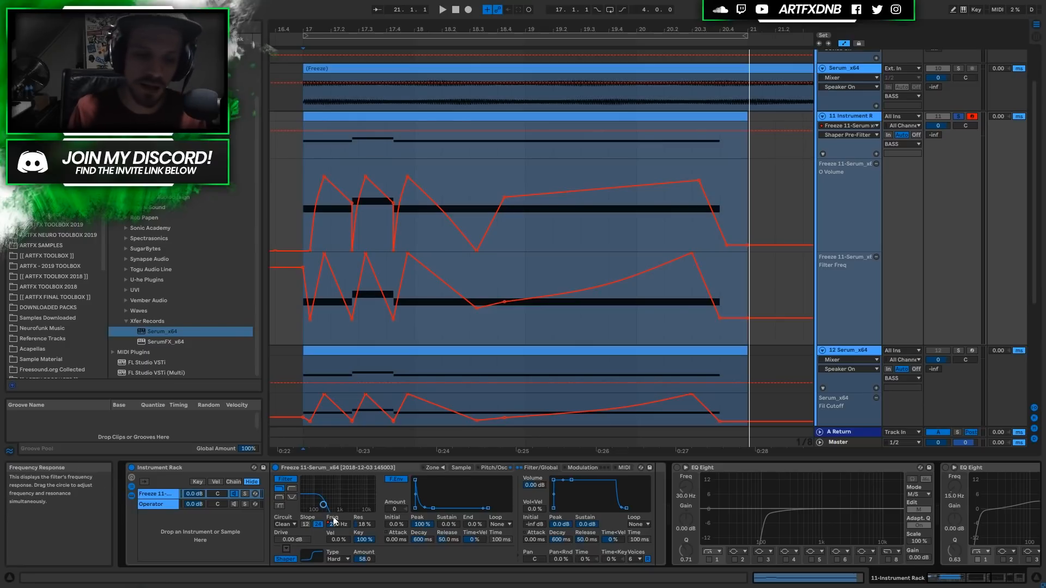
pyautogui.click(338, 560)
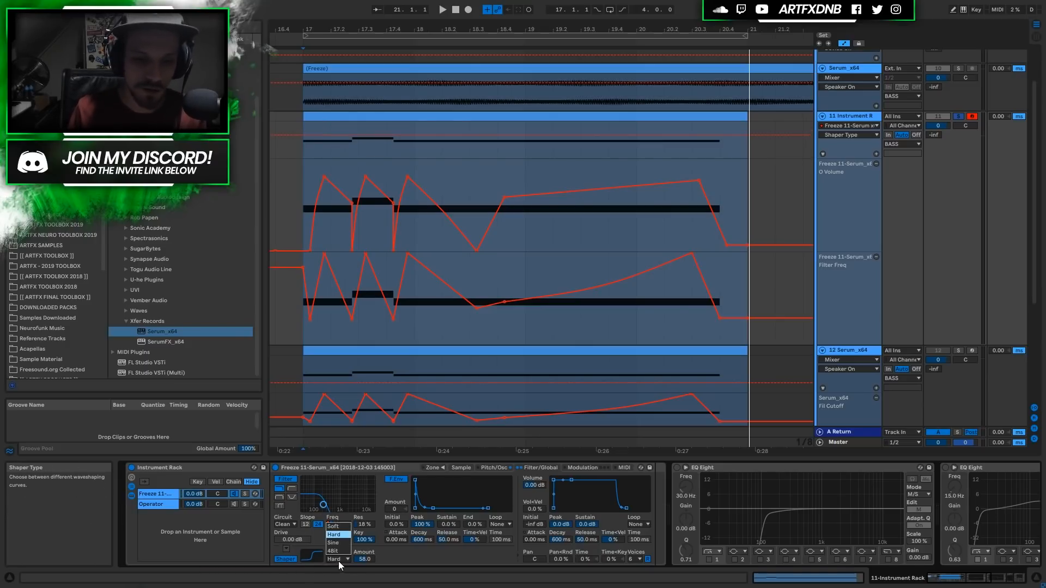
pyautogui.click(339, 558)
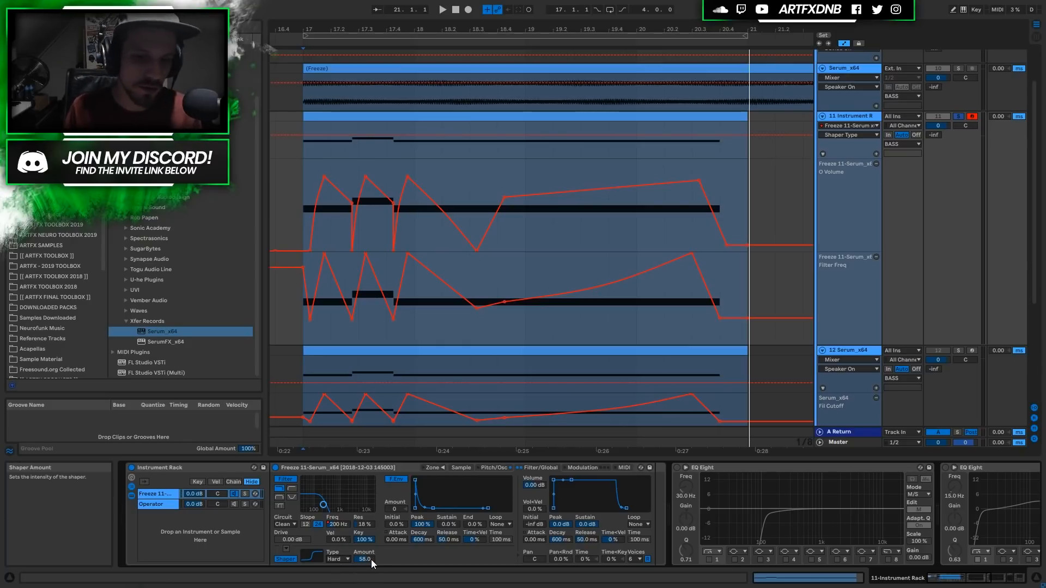
# Play the clip from bar 17 to hear the bass with the Shaper on.
pyautogui.click(302, 126)
pyautogui.press('space')
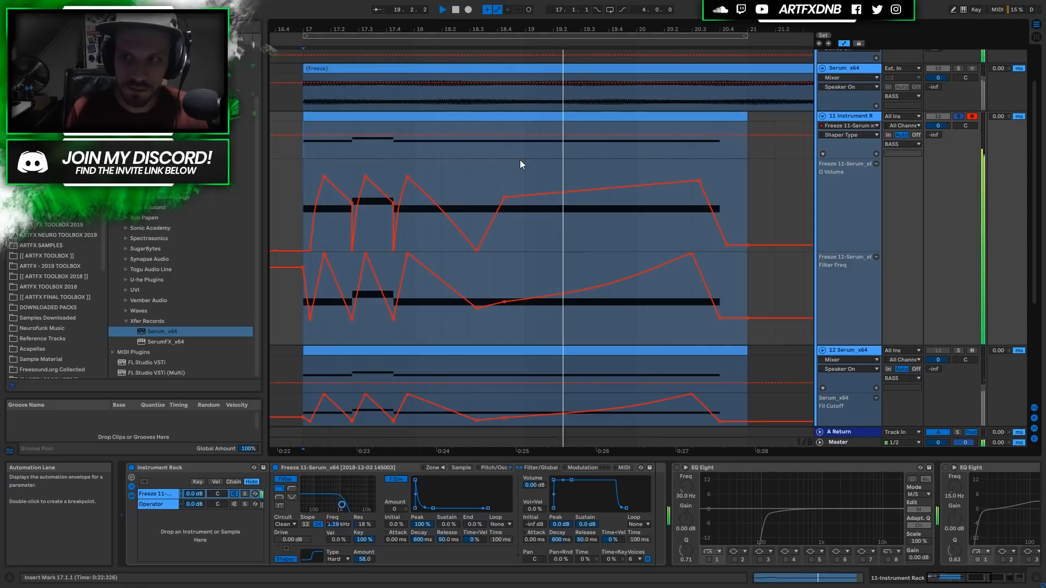
pyautogui.press('space')
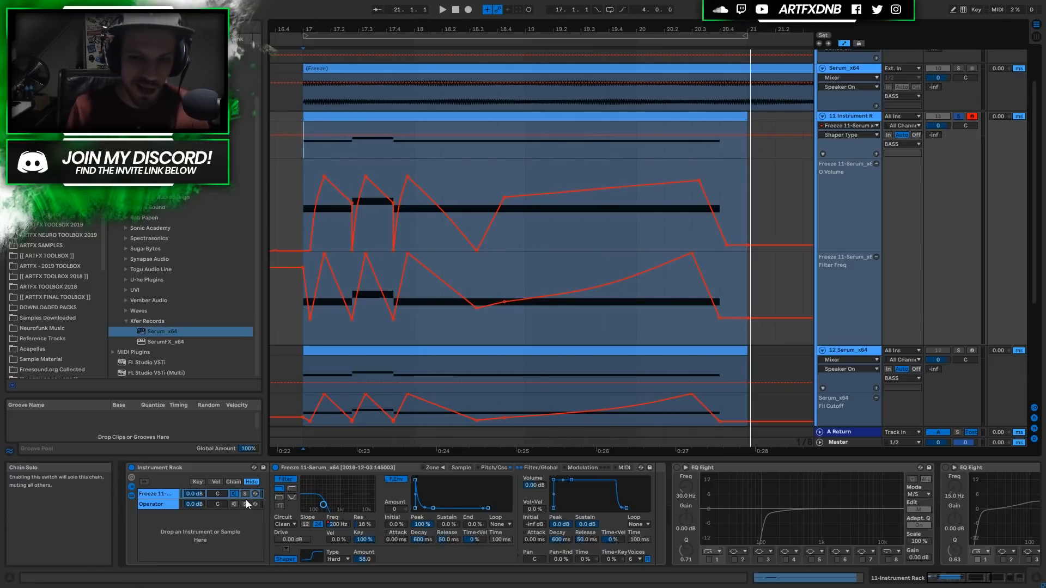
# Activate the Operator chain in the Instrument Rack and show the Freeze 11 Sampler chain.
pyautogui.click(159, 504)
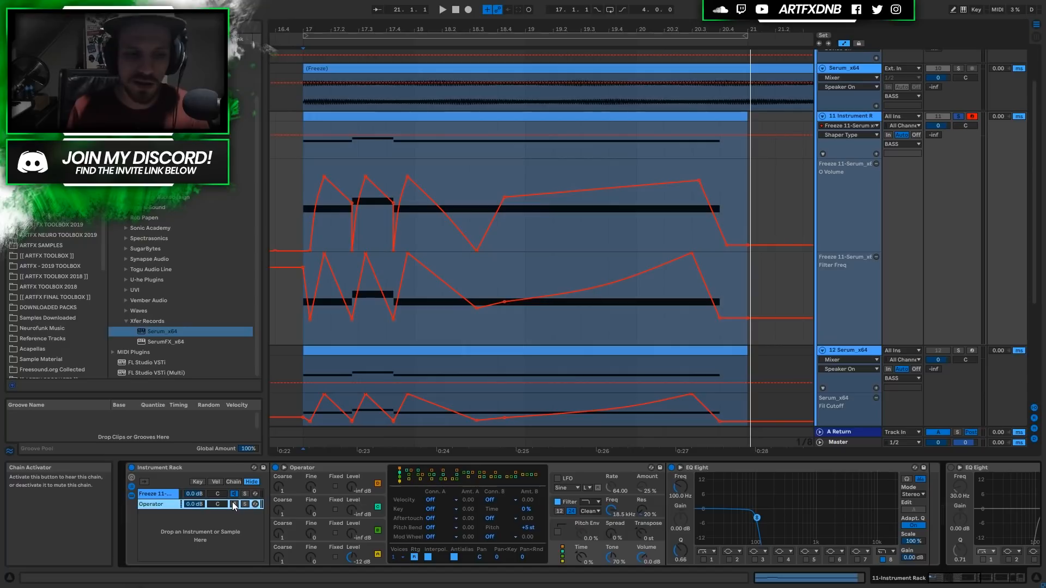
pyautogui.click(235, 506)
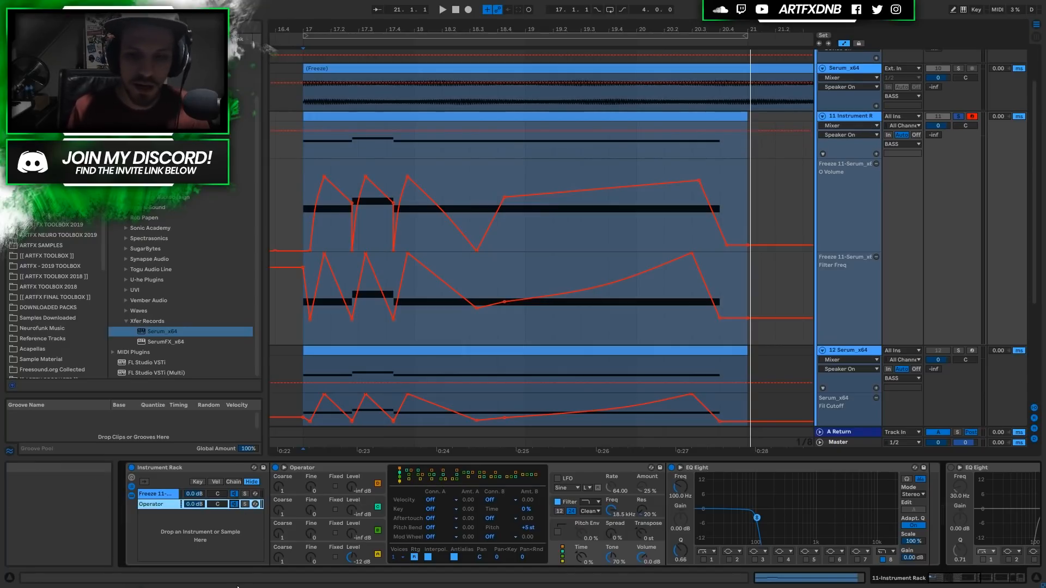
pyautogui.click(158, 494)
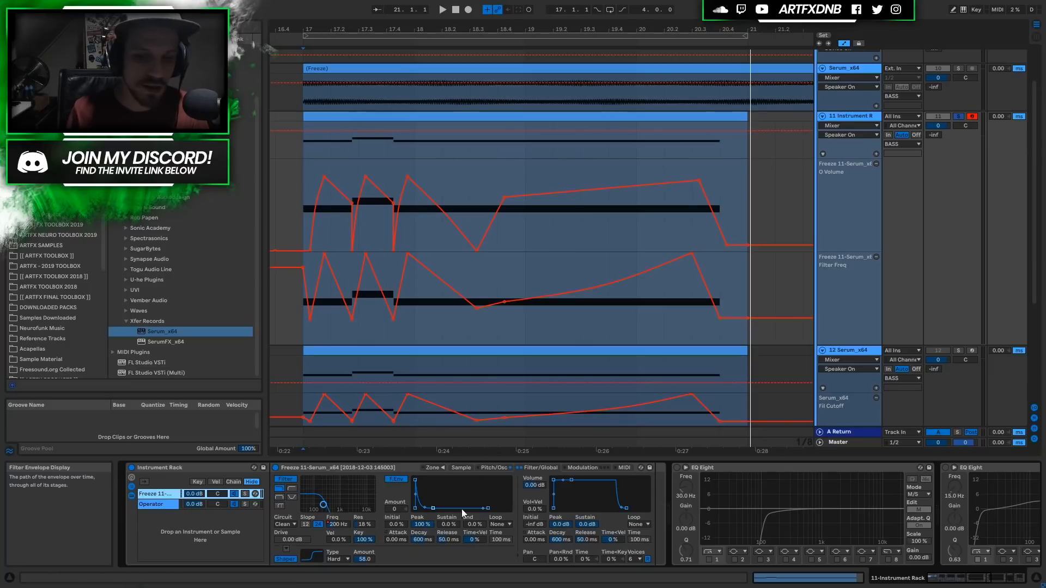
# Show the Operator chain's devices and play the Sampler and Operator layers together from bar 17.
pyautogui.click(153, 502)
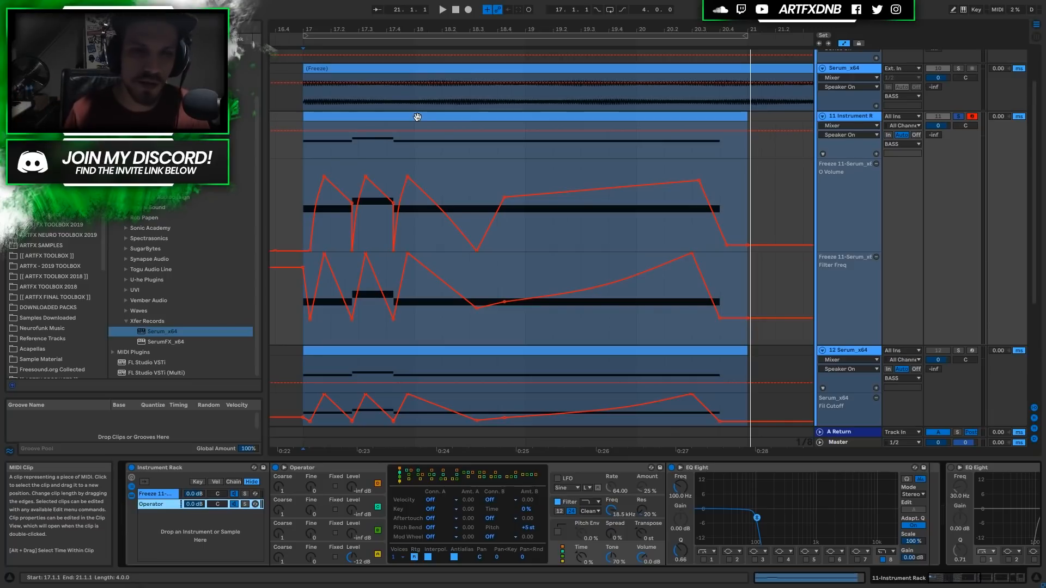
pyautogui.press('space')
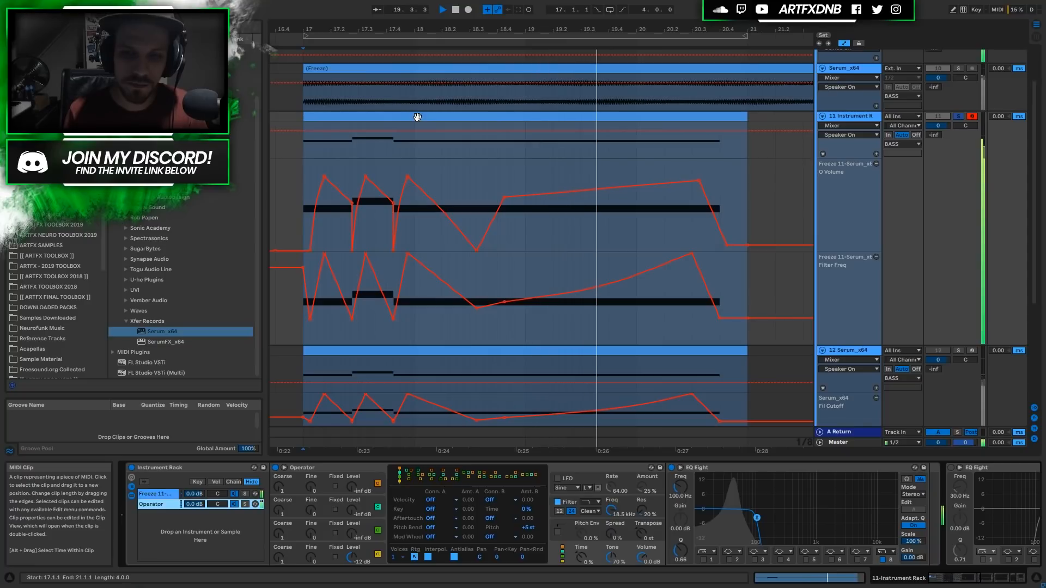
pyautogui.press('space')
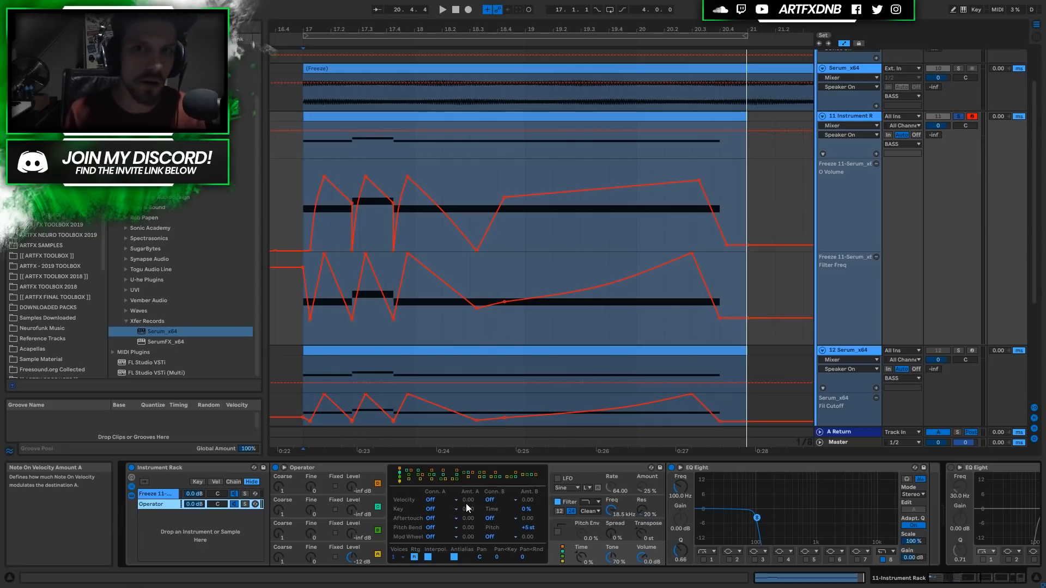
# Turn on the first EQ Eight after the Instrument Rack, the one in M/S mode.
pyautogui.moveTo(942, 580); pyautogui.dragTo(962, 579)
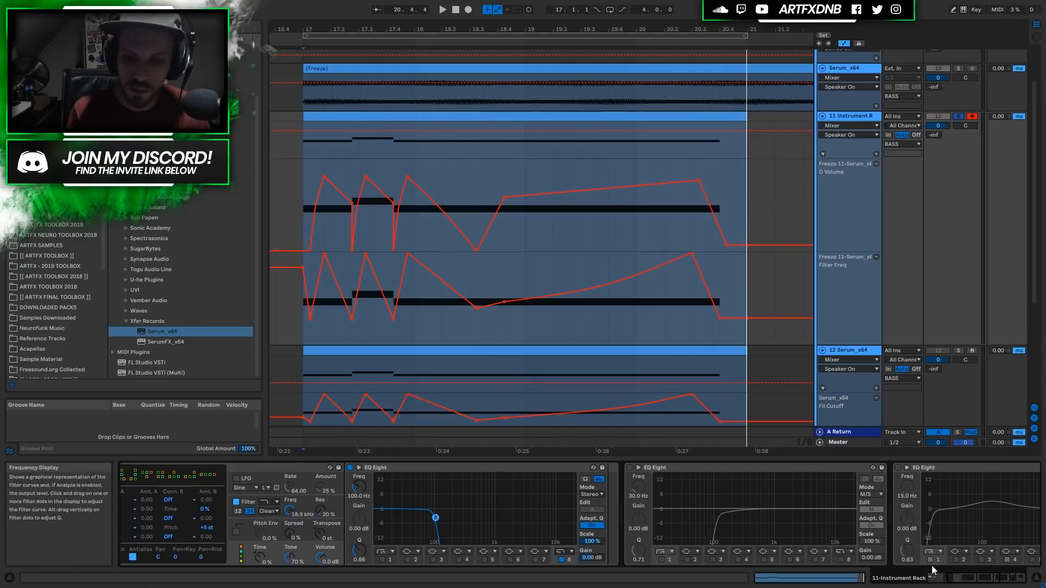
pyautogui.click(949, 580)
pyautogui.moveTo(951, 579); pyautogui.dragTo(993, 584)
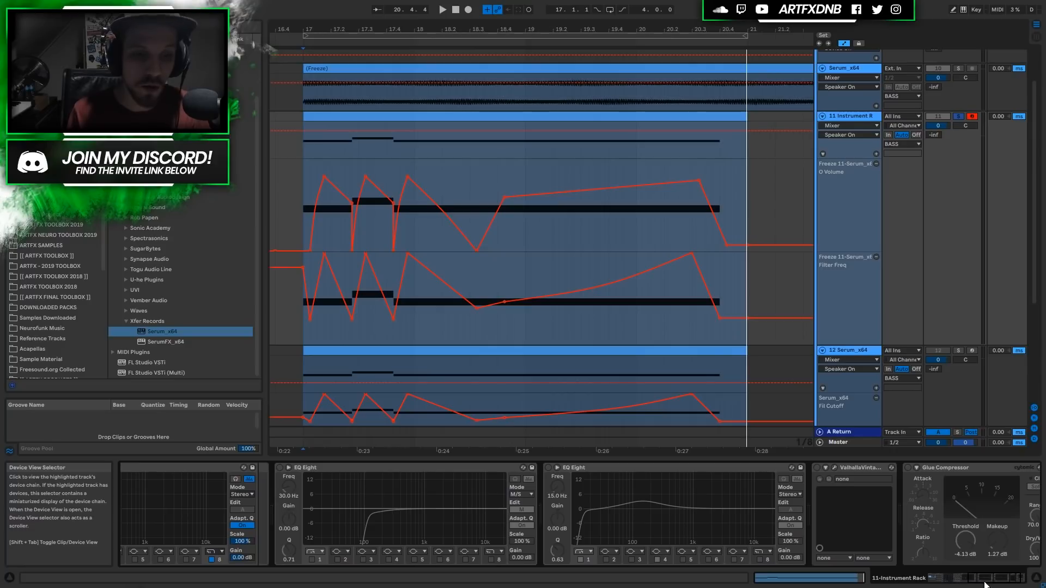
pyautogui.click(301, 465)
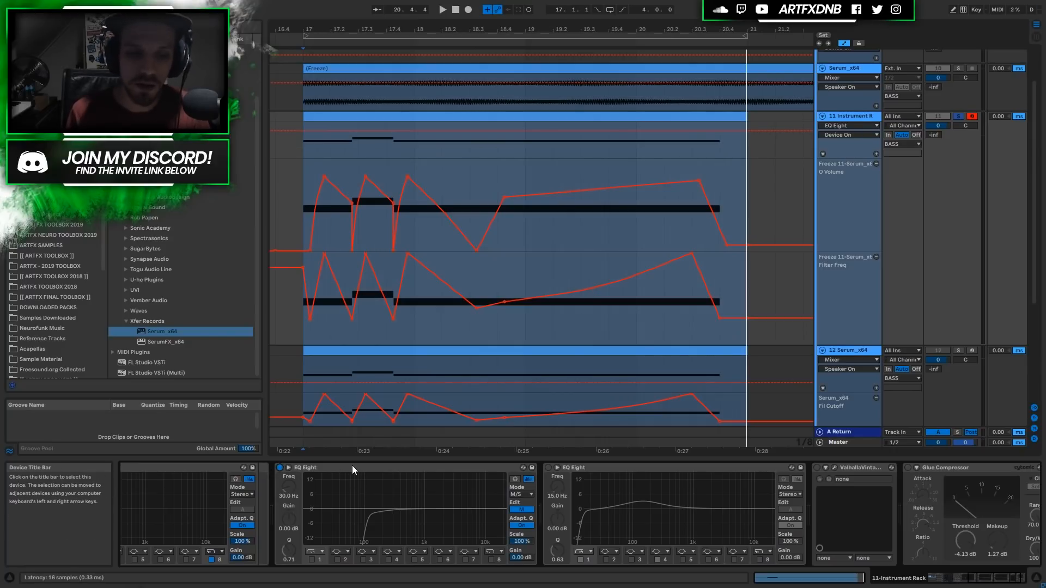
# Keep the first EQ Eight in M/S mode and switch its editing to the Side channel.
pyautogui.click(521, 494)
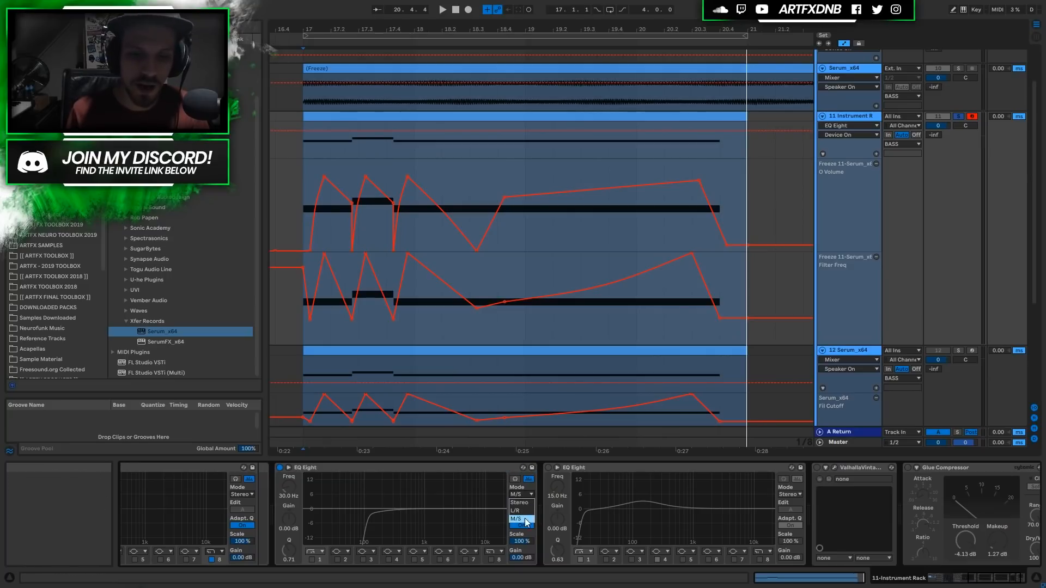
pyautogui.click(521, 520)
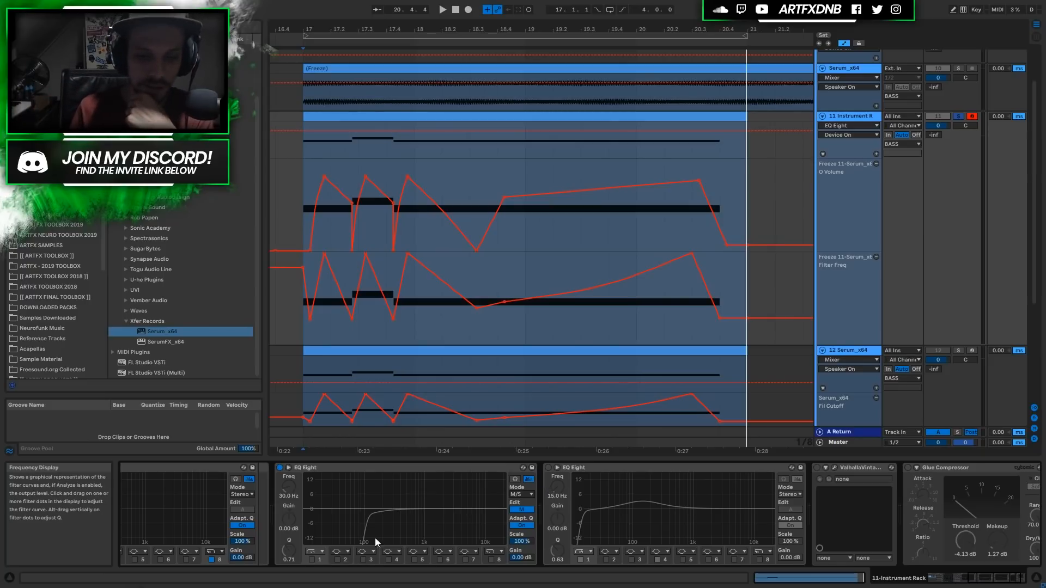
pyautogui.click(512, 512)
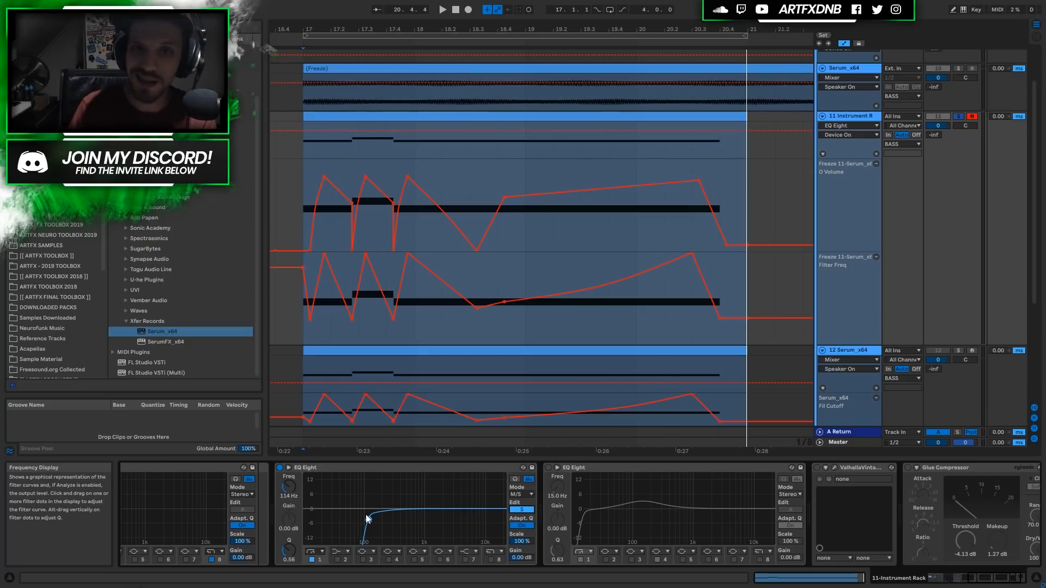
# Play the Instrument Rack clip from bar 17 to hear the side-channel low cut.
pyautogui.click(386, 117)
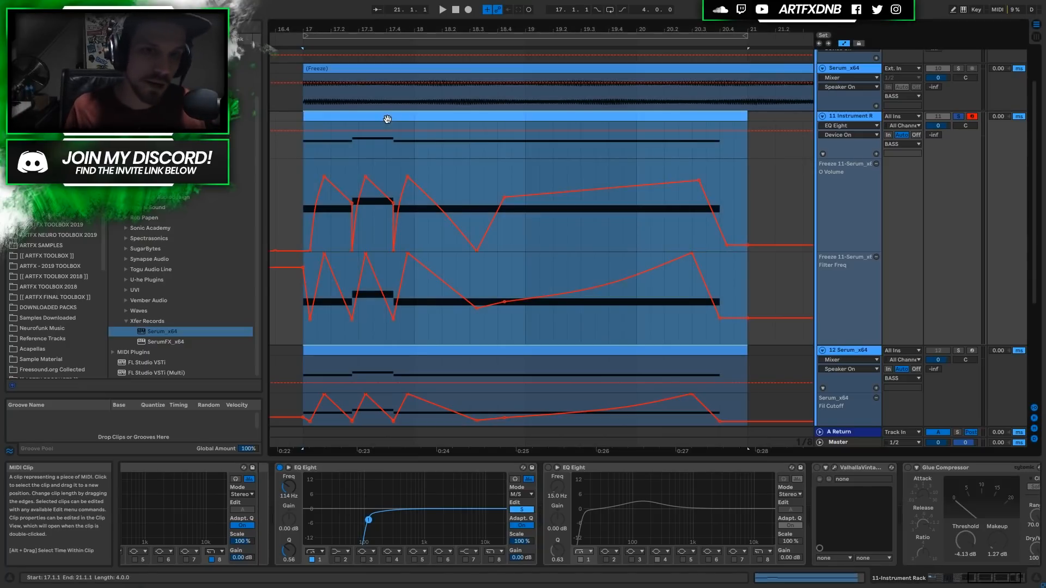
pyautogui.press('space')
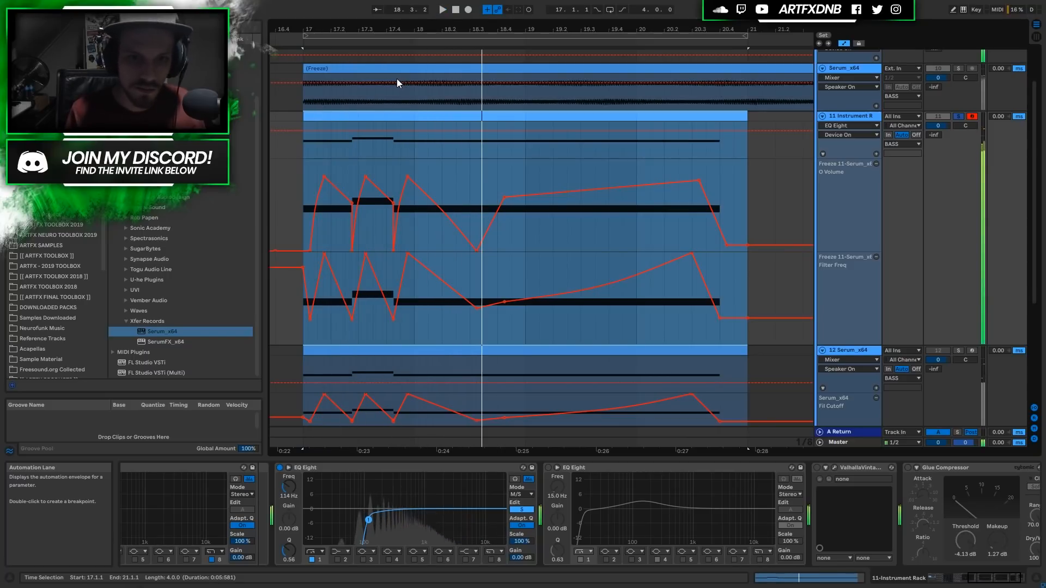
pyautogui.press('space')
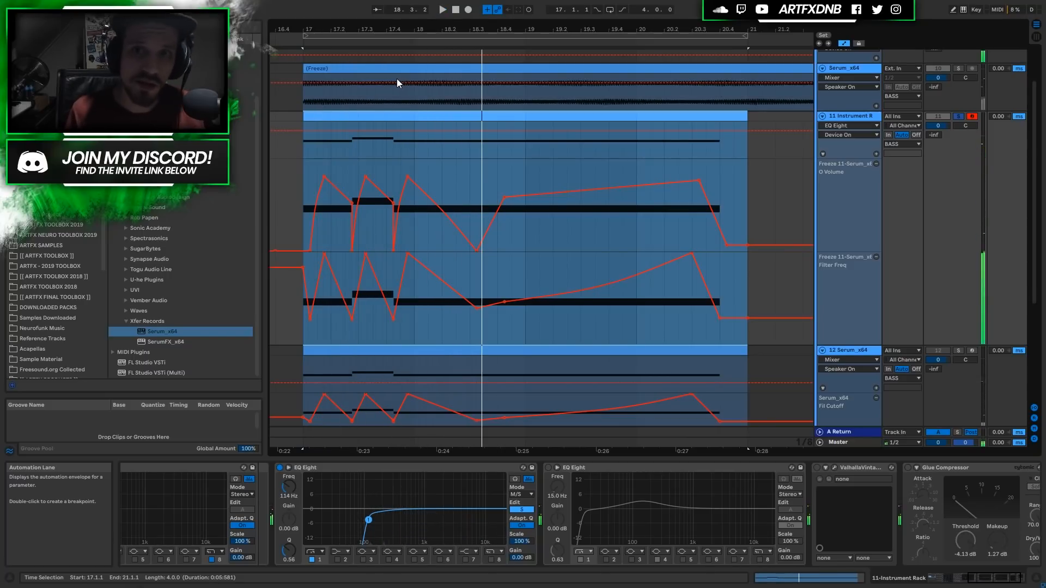
# Turn on the second EQ Eight on the Instrument Rack track and play the clip from bar 17.
pyautogui.click(549, 467)
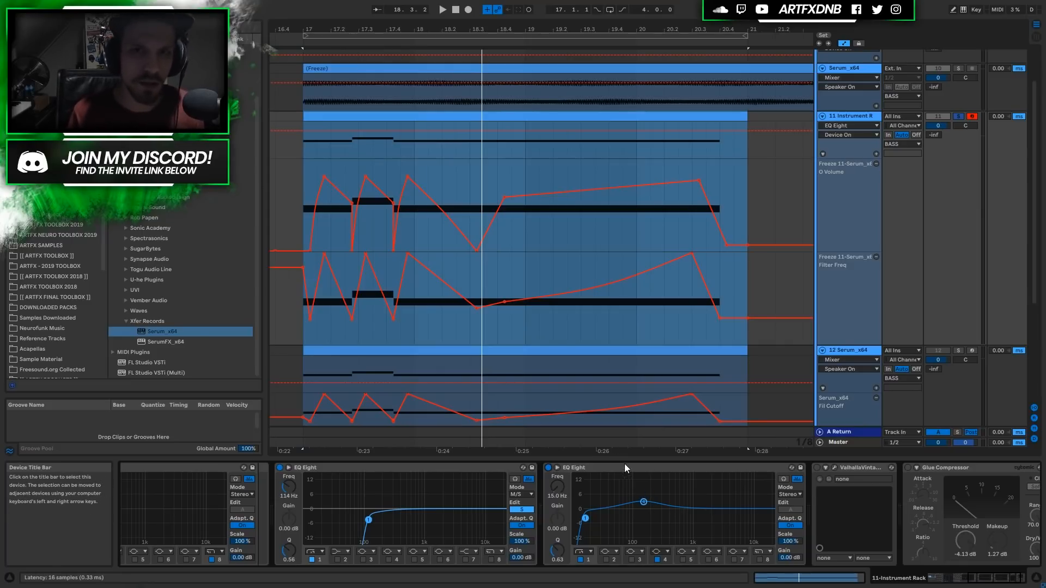
pyautogui.press('space')
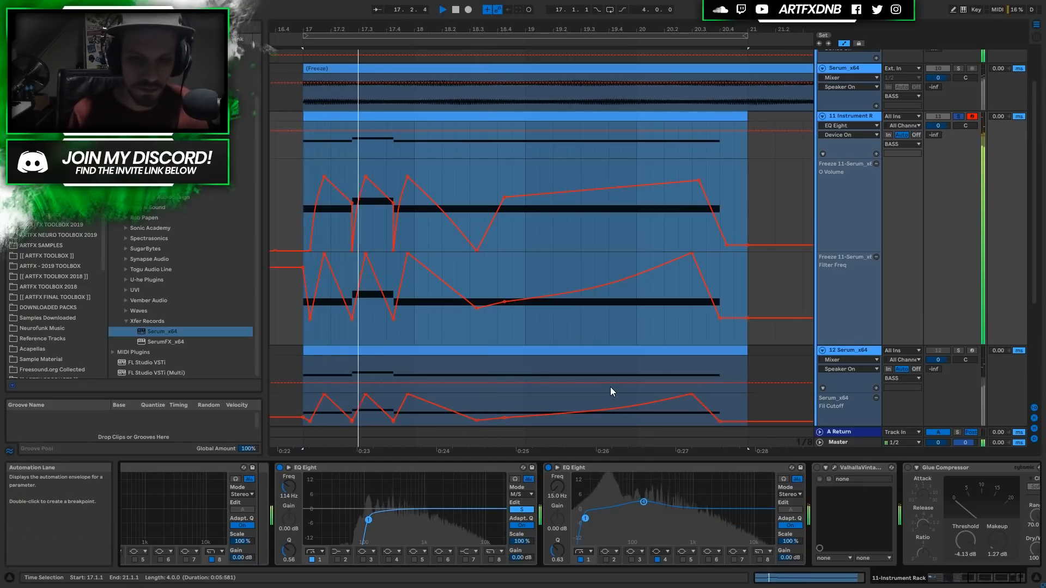
pyautogui.press('space')
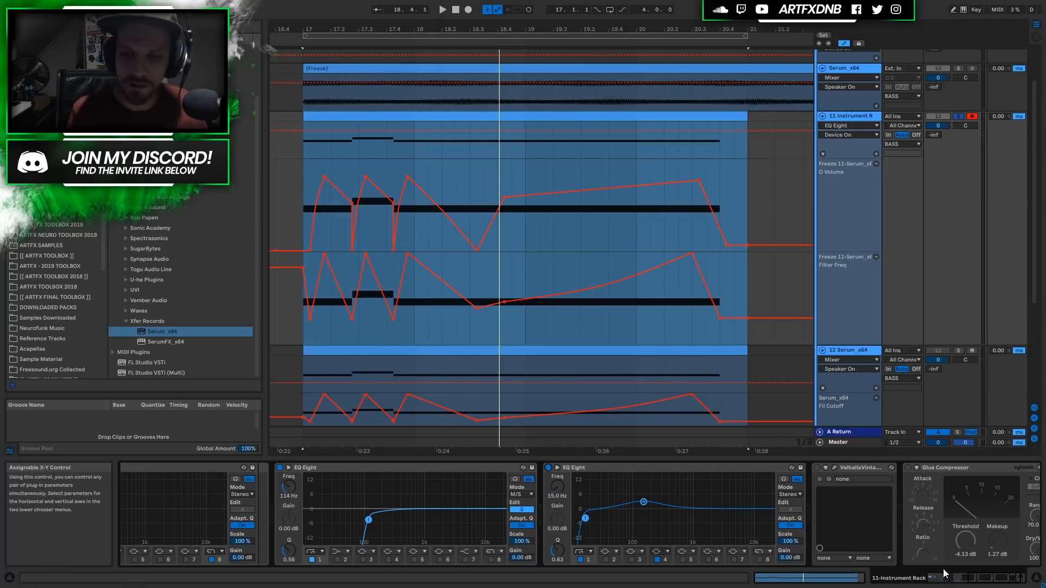
# Turn on ValhallaVintageVerb after the second EQ Eight and review its reverb settings in the plug-in window.
pyautogui.click(976, 581)
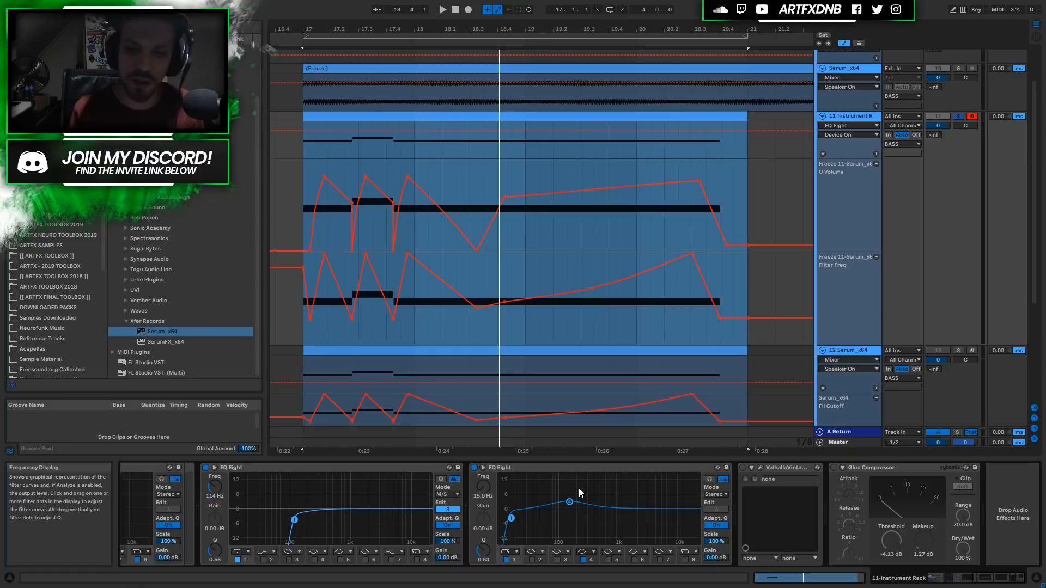
pyautogui.click(744, 468)
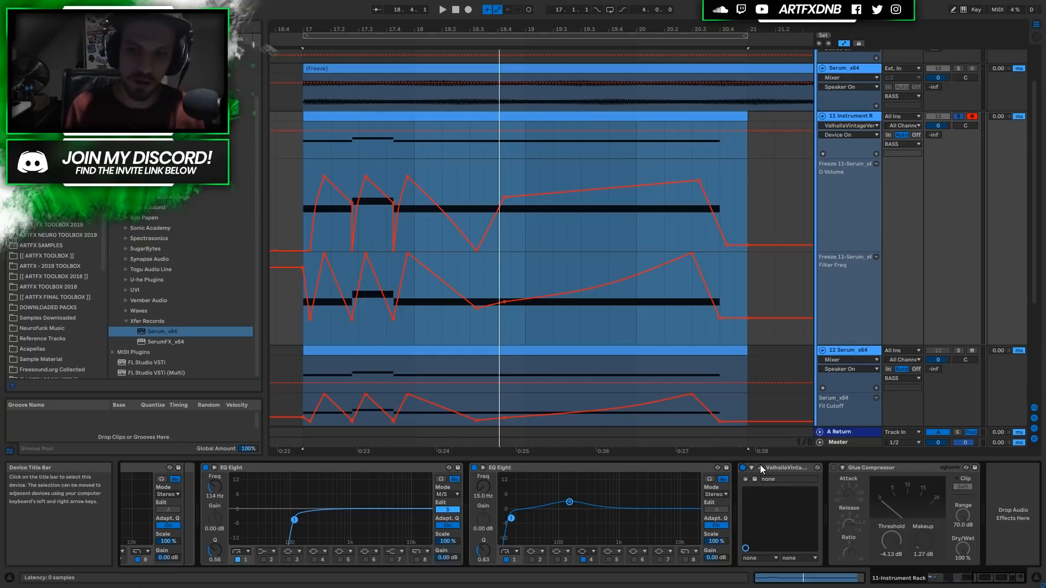
pyautogui.click(760, 468)
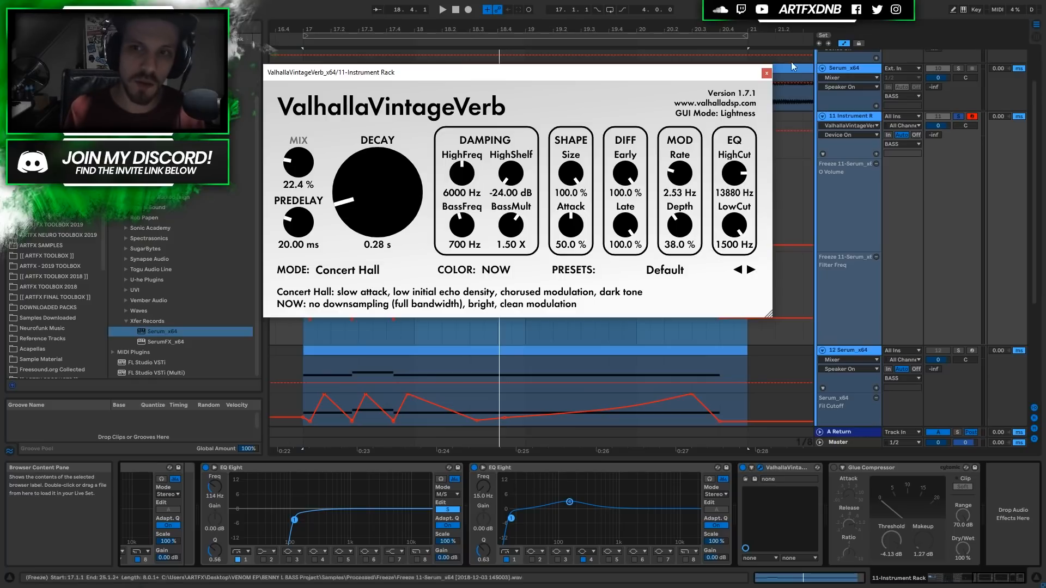
pyautogui.click(766, 73)
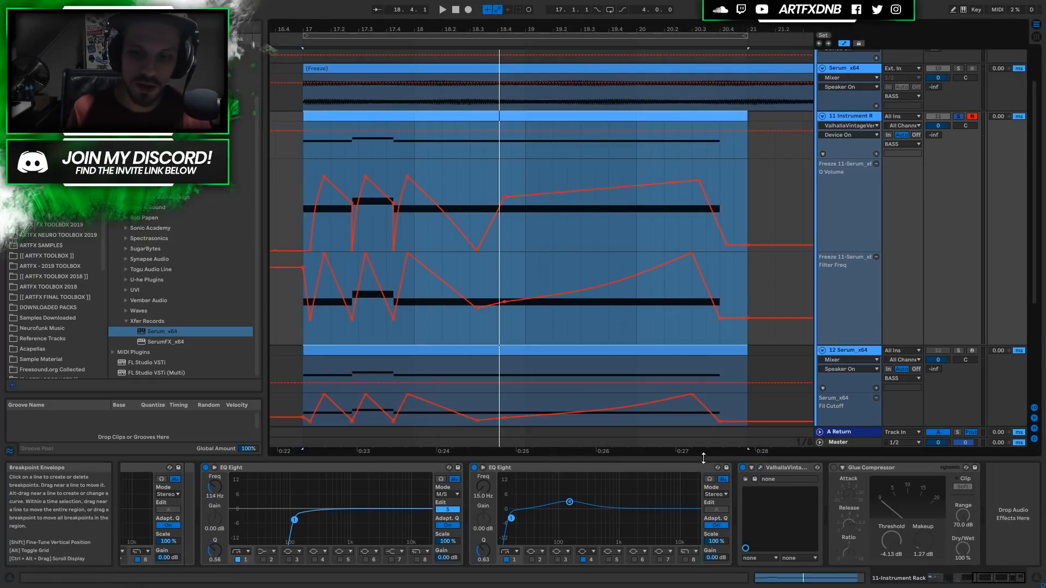
# Compare the bass with ValhallaVintageVerb bypassed and active by playing the clip both ways, leaving the reverb on.
pyautogui.click(743, 467)
pyautogui.press('space')
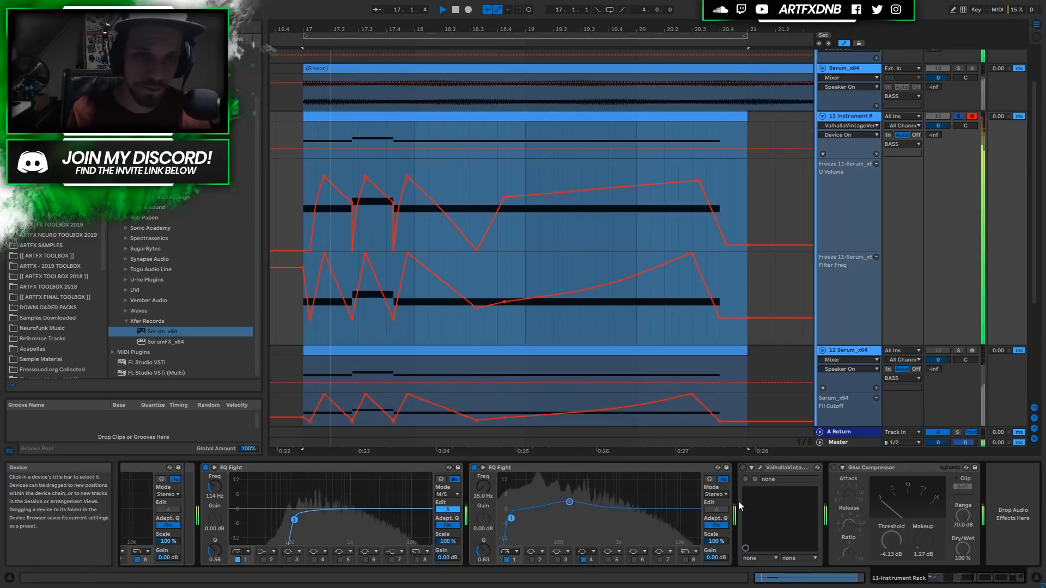
pyautogui.click(742, 467)
pyautogui.press('space')
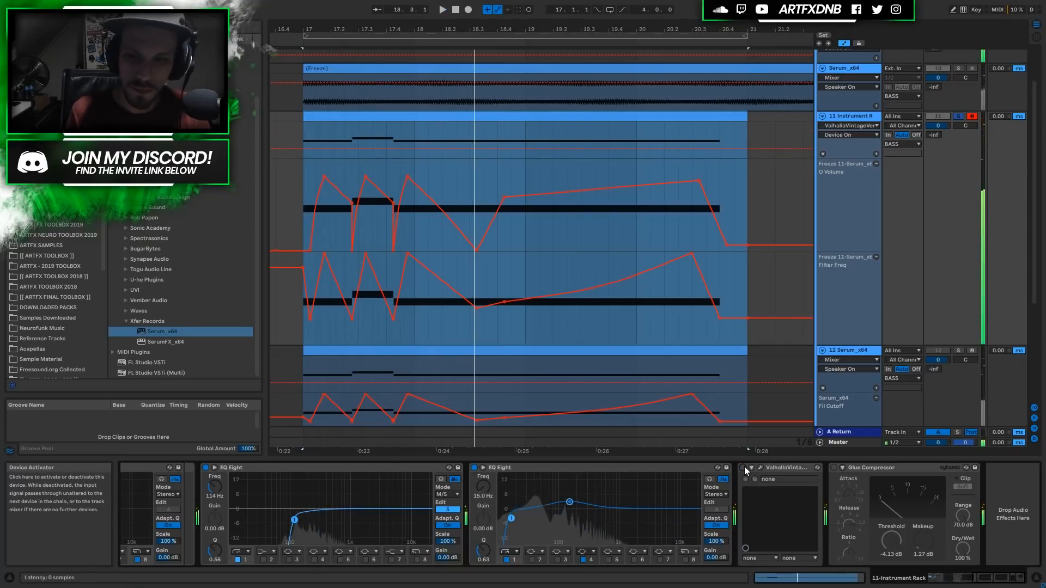
pyautogui.press('space')
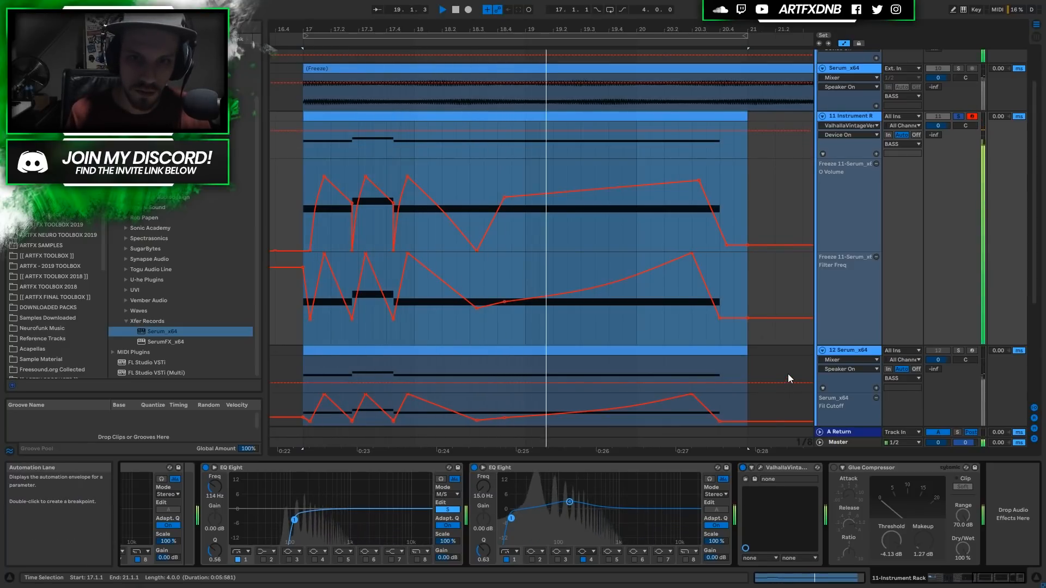
pyautogui.press('space')
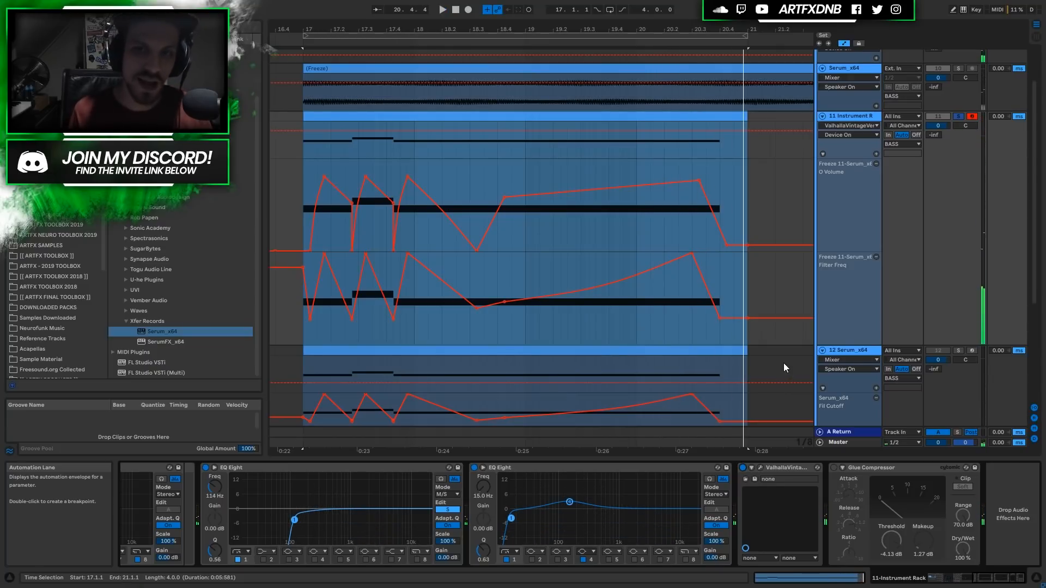
# Turn on the Glue Compressor at the end of the chain and play the clip from bar 17.
pyautogui.click(833, 467)
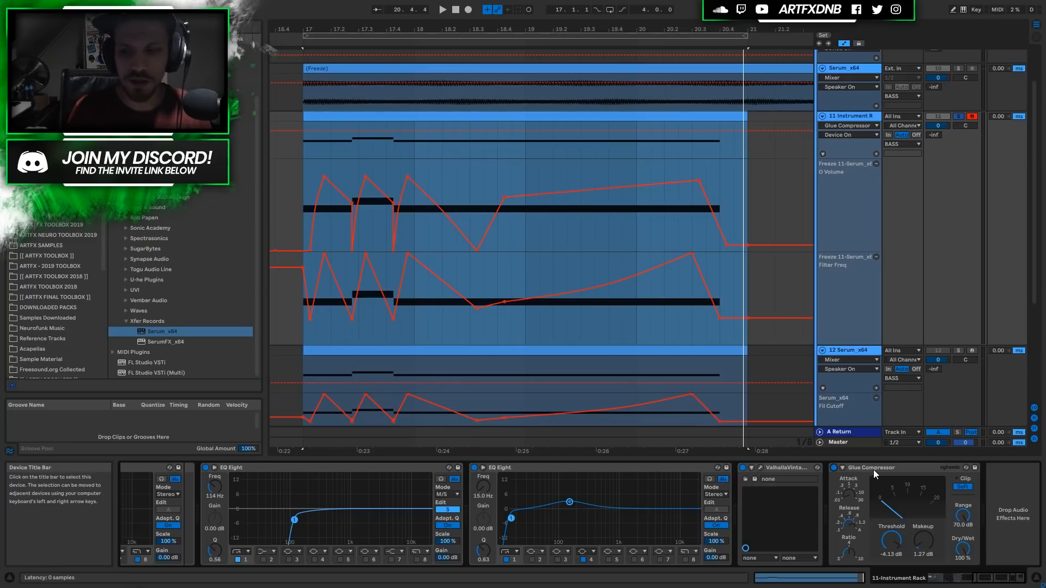
pyautogui.press('space')
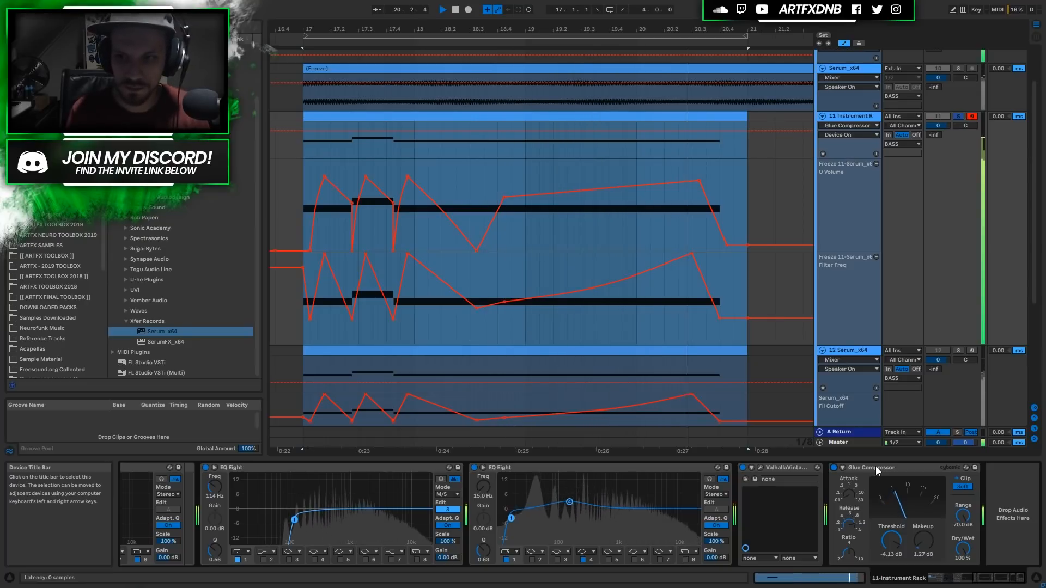
pyautogui.press('space')
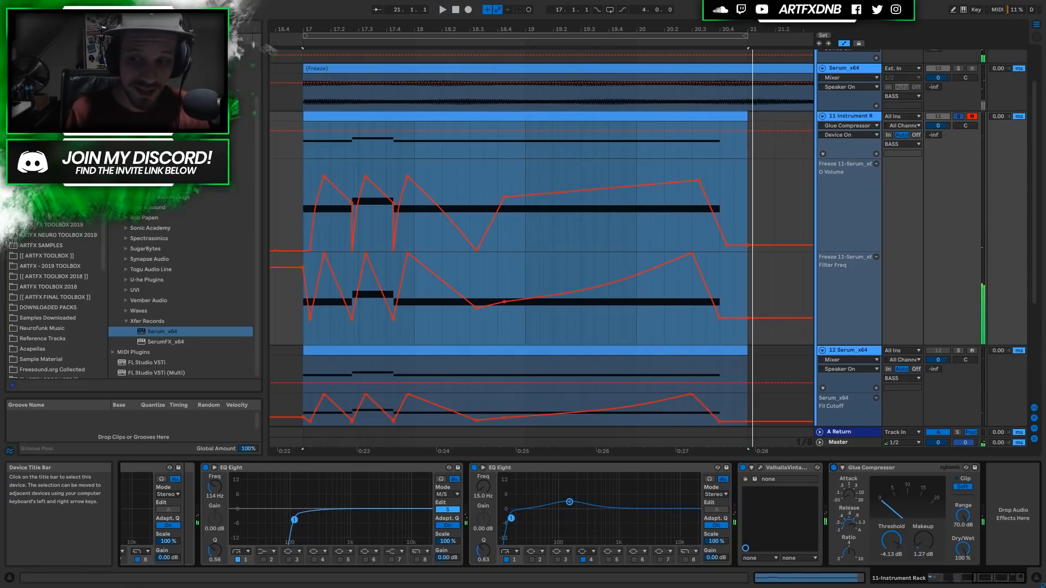
# Solo the Operator chain in the Instrument Rack and play the clip to hear the sub layer alone.
pyautogui.moveTo(973, 578); pyautogui.dragTo(870, 579)
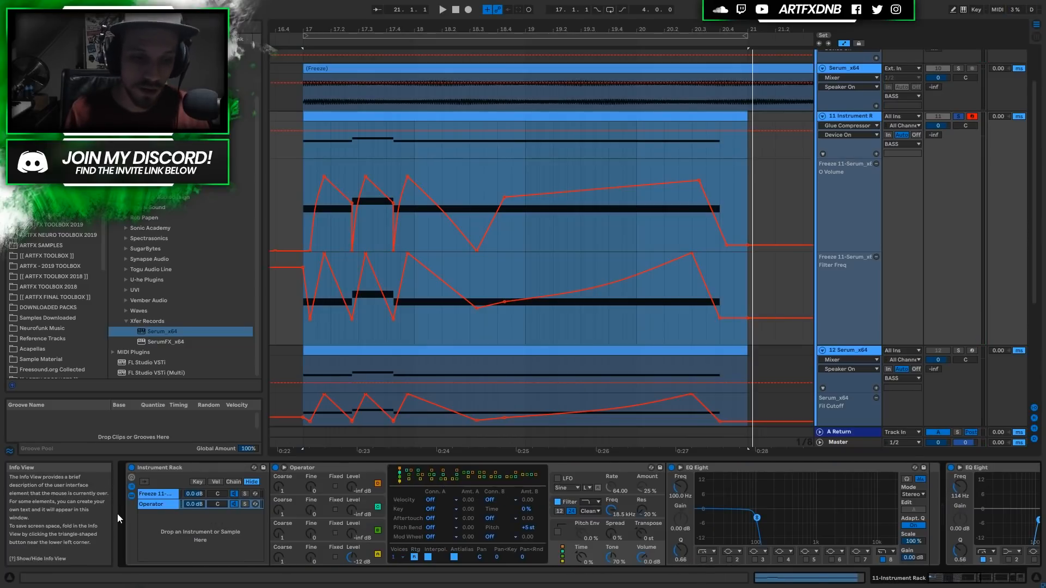
pyautogui.click(246, 505)
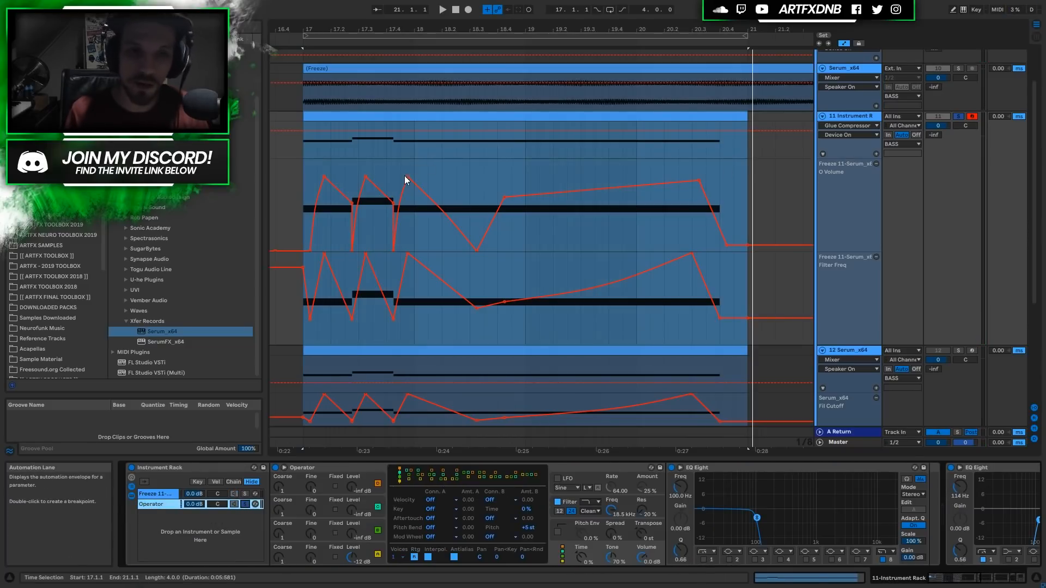
pyautogui.click(408, 110)
pyautogui.click(410, 116)
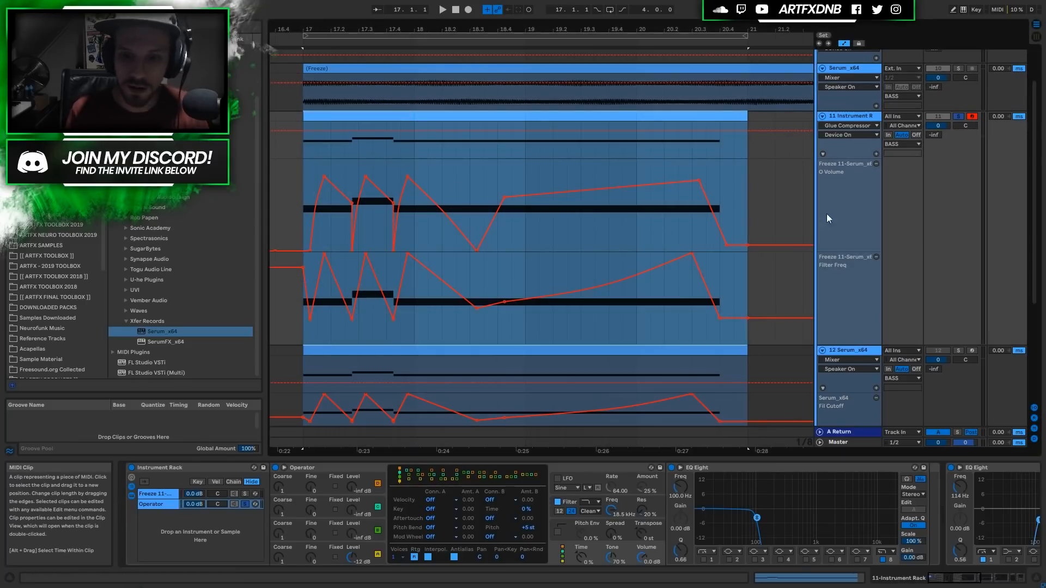
pyautogui.press('space')
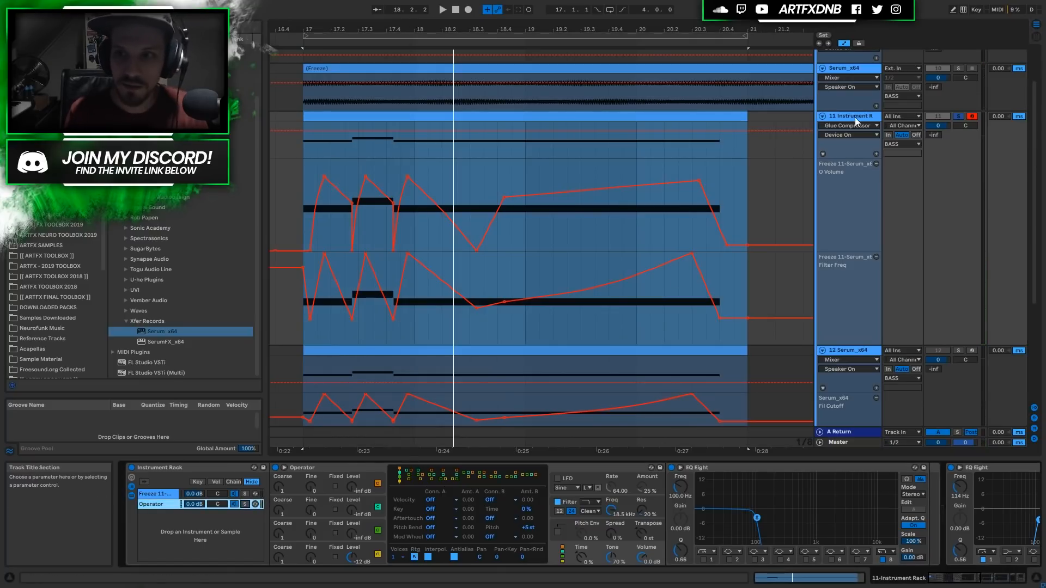
# Turn on the Live 8 Sidechain Compressor on the BASS group.
pyautogui.scroll(3, 847, 246)
pyautogui.click(842, 86)
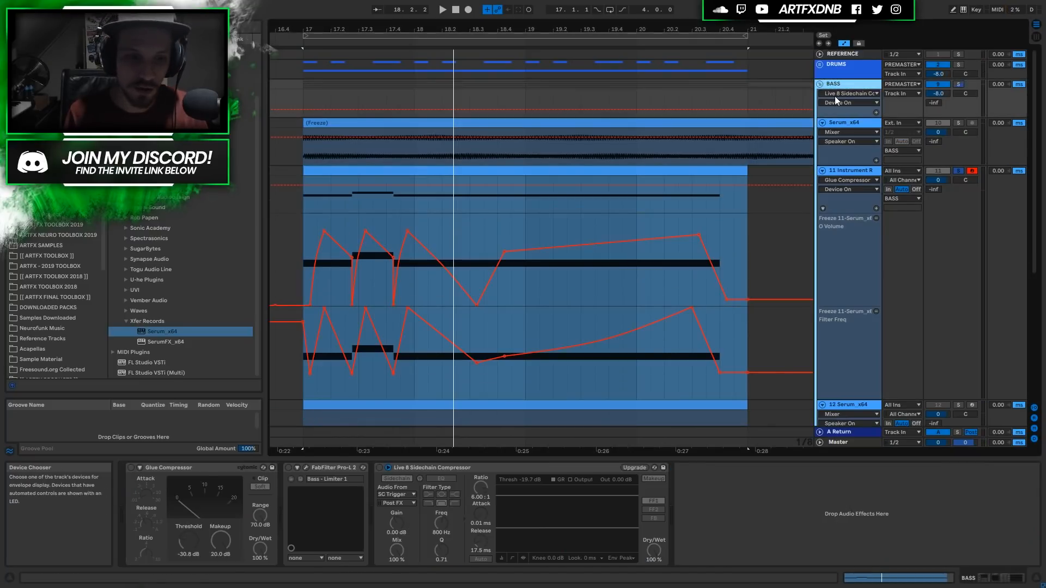
pyautogui.click(378, 468)
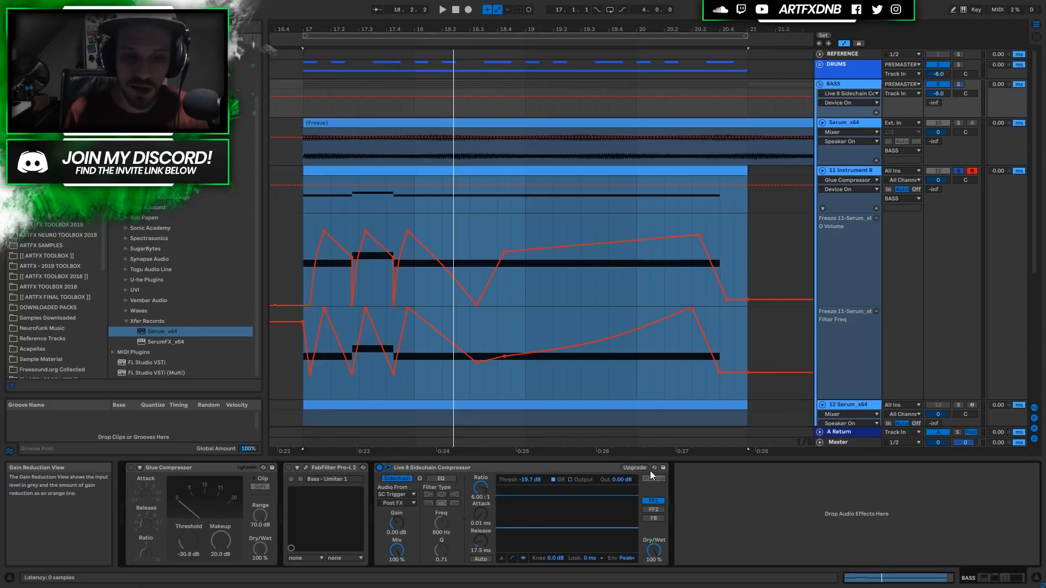
# Place the insert marker at bar 17 and take track 11 Instrument Rack out of solo.
pyautogui.click(311, 68)
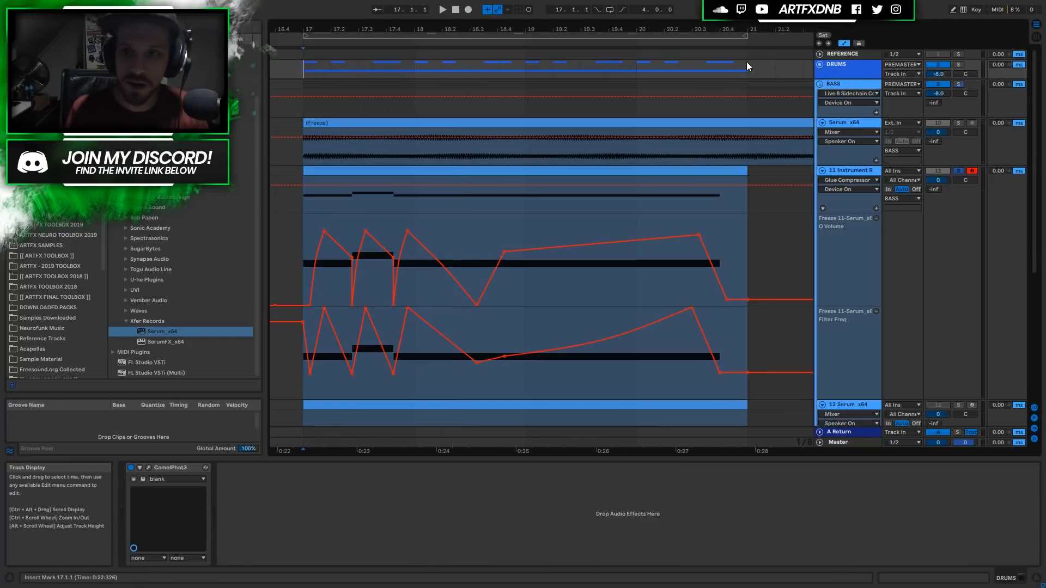
pyautogui.scroll(-2, 904, 195)
pyautogui.scroll(2, 905, 194)
pyautogui.click(934, 124)
pyautogui.scroll(-3, 943, 255)
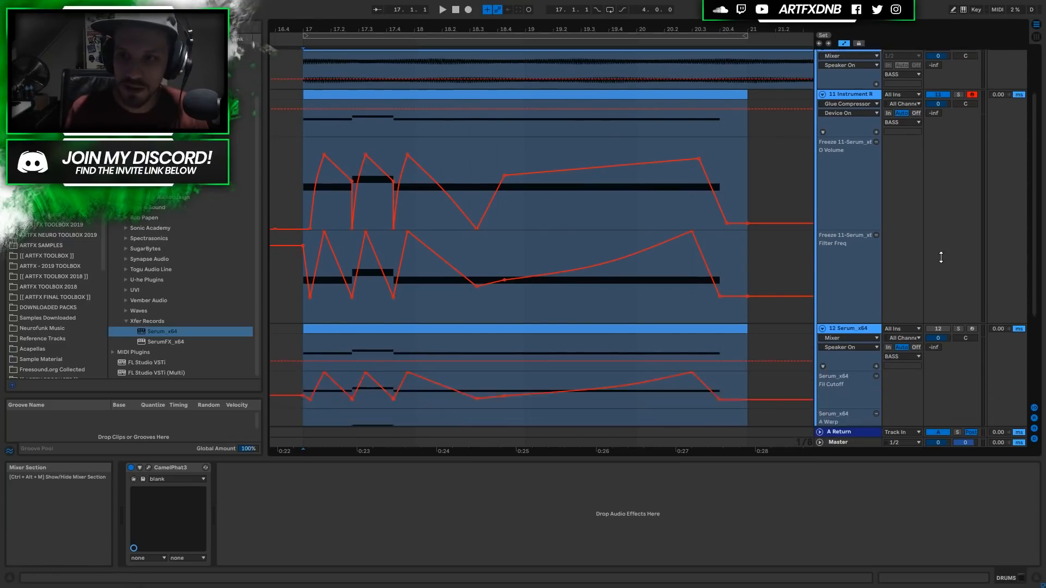
pyautogui.scroll(2, 898, 299)
# Loop the Instrument Rack clip from bar 17 to 21 and play the bass together with the drums.
pyautogui.click(375, 172)
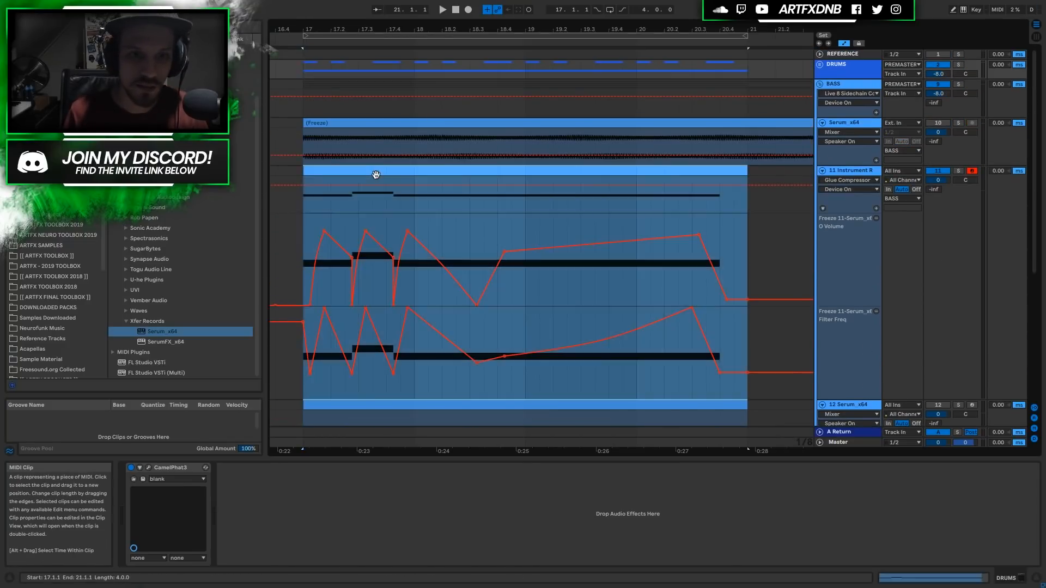
pyautogui.hotkey('ctrl', 'l')
pyautogui.press('Up')
pyautogui.press('space')
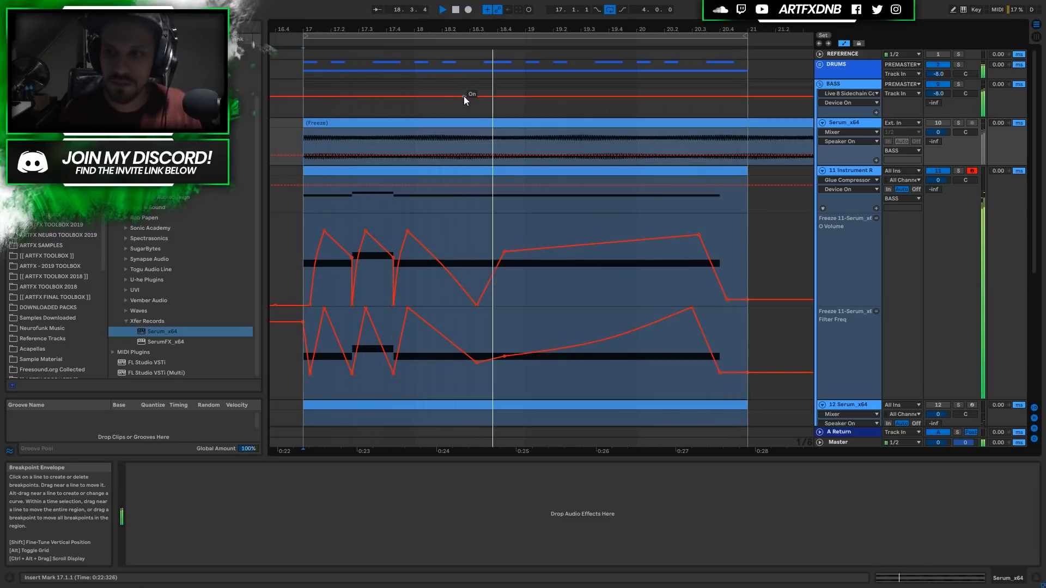
pyautogui.click(456, 10)
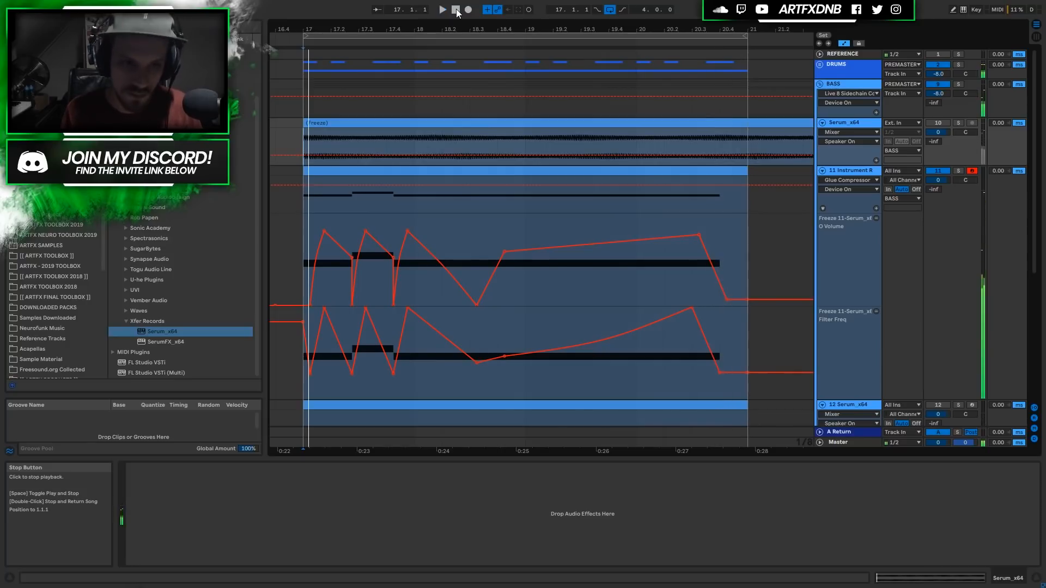
# Hide the automation lanes and show the devices of track 12 Serum_x64.
pyautogui.click(822, 171)
pyautogui.click(835, 230)
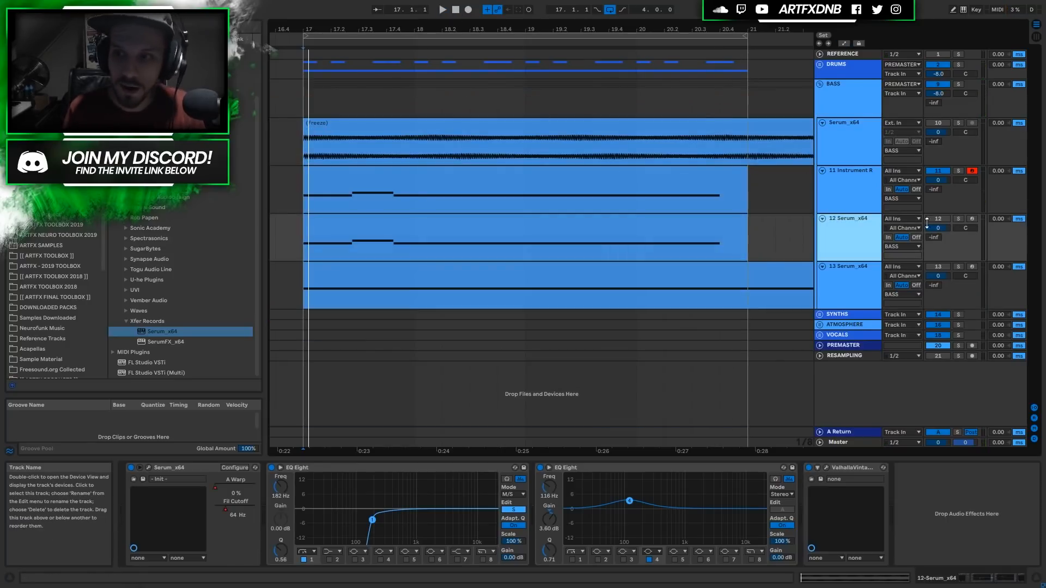
# Switch the active bass from track 11 Instrument Rack to track 12 Serum_x64 and play its clip from bar 17.
pyautogui.click(936, 171)
pyautogui.click(935, 216)
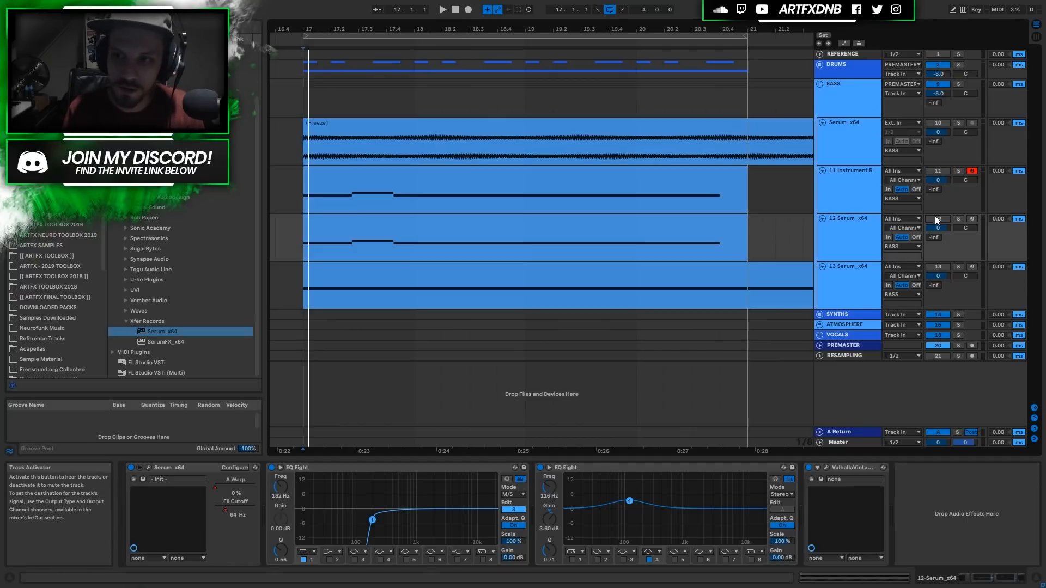
pyautogui.click(825, 217)
pyautogui.click(819, 221)
pyautogui.click(825, 218)
pyautogui.click(667, 222)
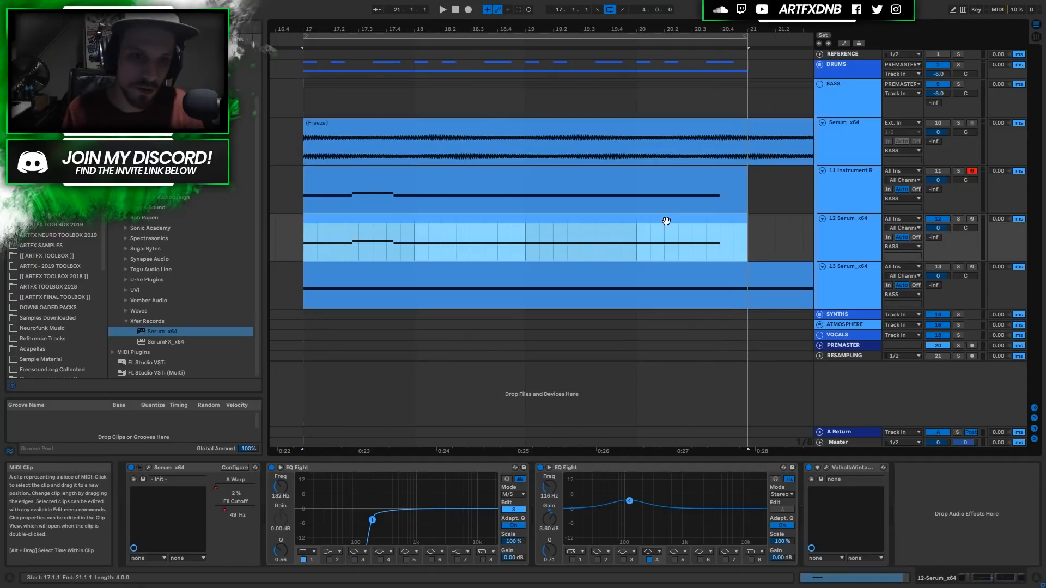
pyautogui.press('space')
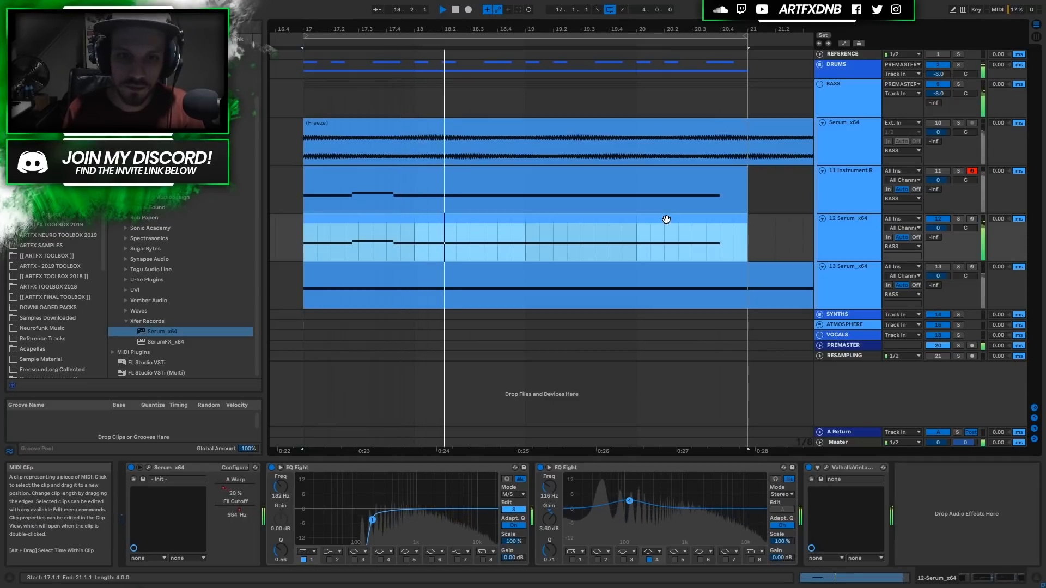
# Stop playback and open track 12's Serum_x64 to examine its two saw oscillators and oscillator A's FM from B.
pyautogui.press('space')
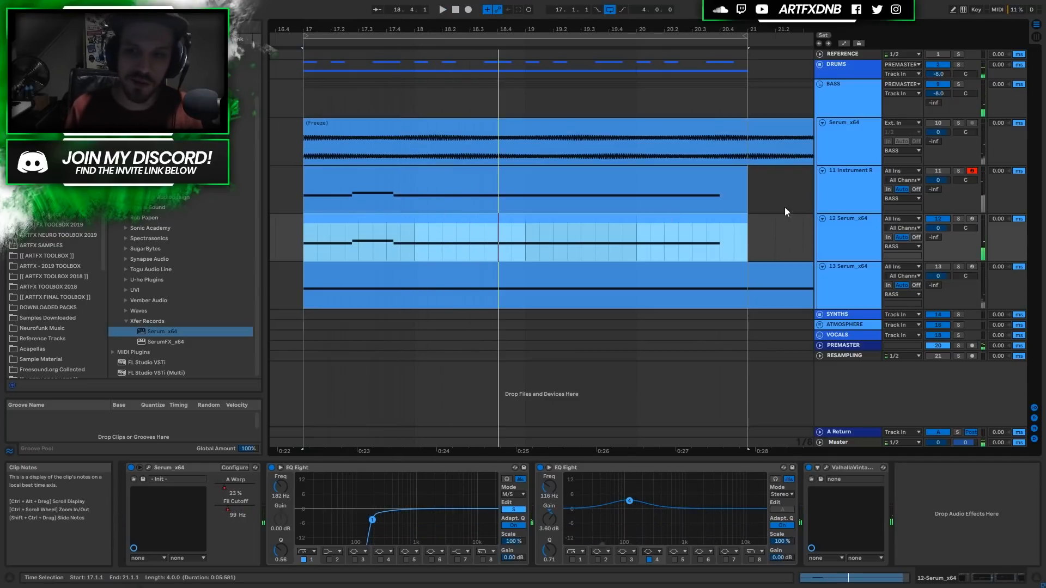
pyautogui.click(839, 222)
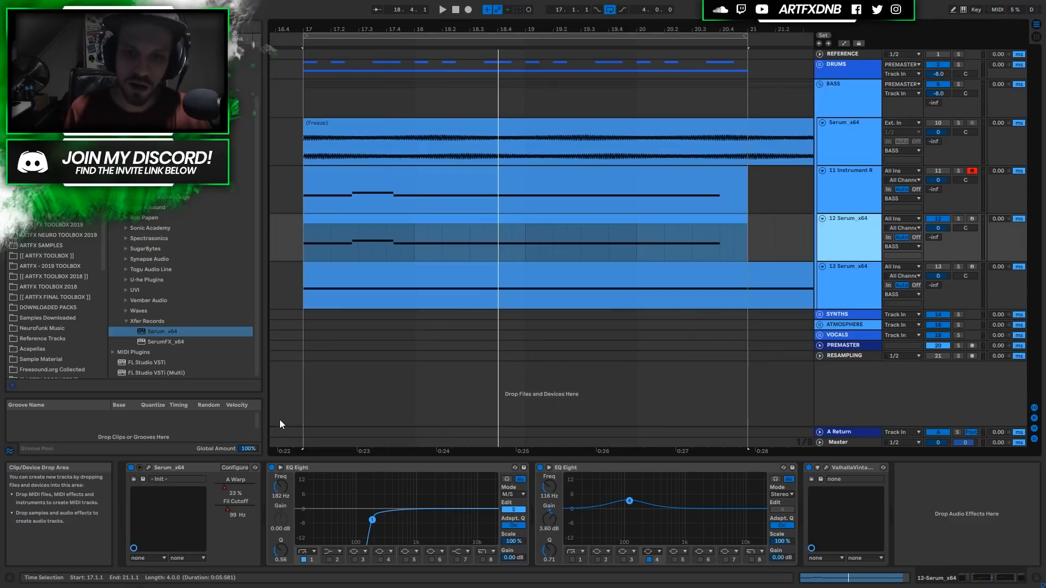
pyautogui.click(148, 467)
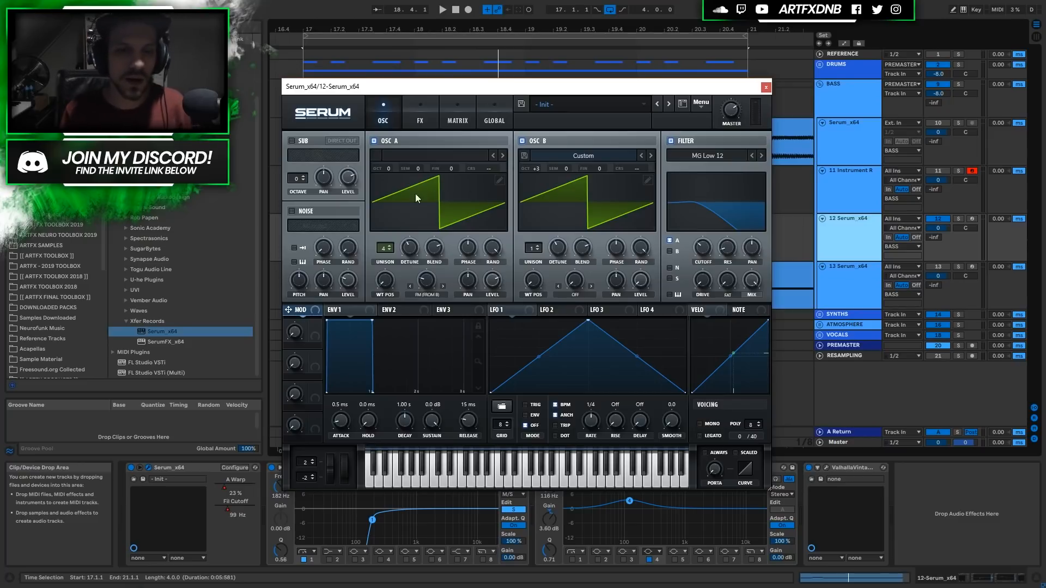
pyautogui.scroll(3, 384, 251)
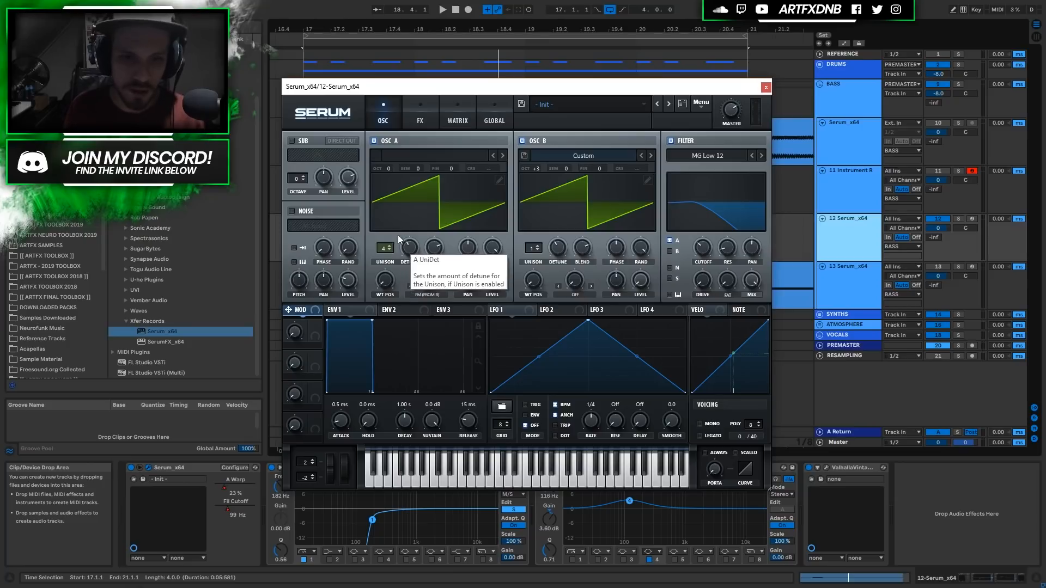
pyautogui.scroll(-2, 408, 247)
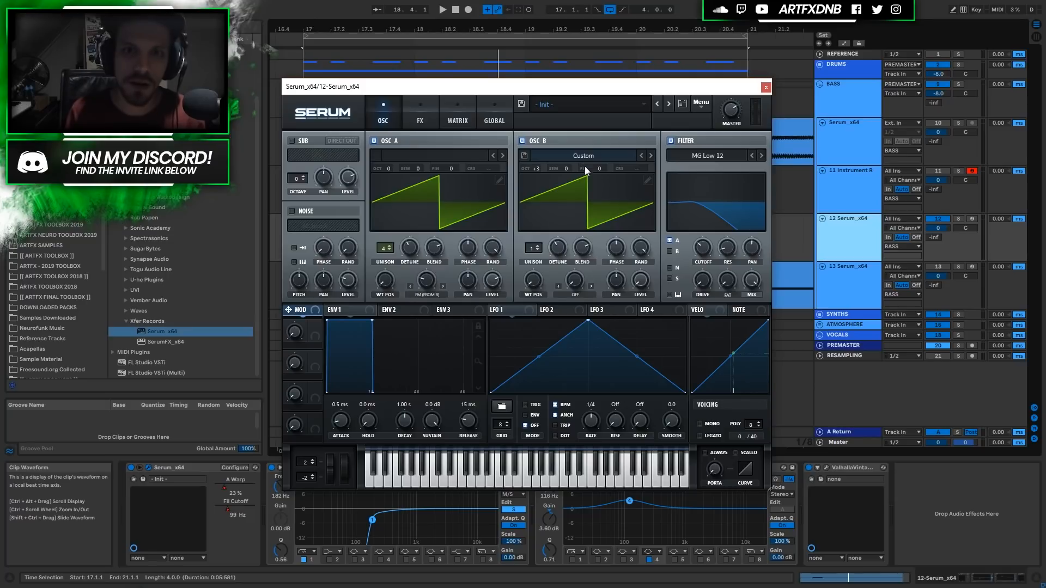
# Show the Pitch/Osc settings of the Freeze sampler in track 11's Instrument Rack and inspect its modulation oscillator's volume and coarse tuning.
pyautogui.moveTo(583, 91); pyautogui.dragTo(563, 285)
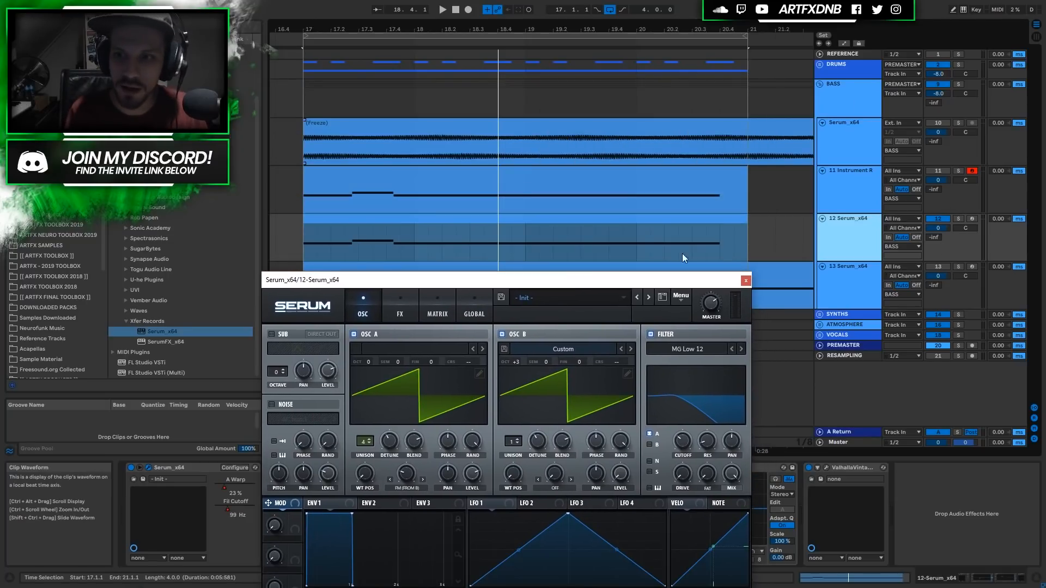
pyautogui.click(851, 169)
pyautogui.moveTo(403, 280); pyautogui.dragTo(457, 4)
pyautogui.click(164, 495)
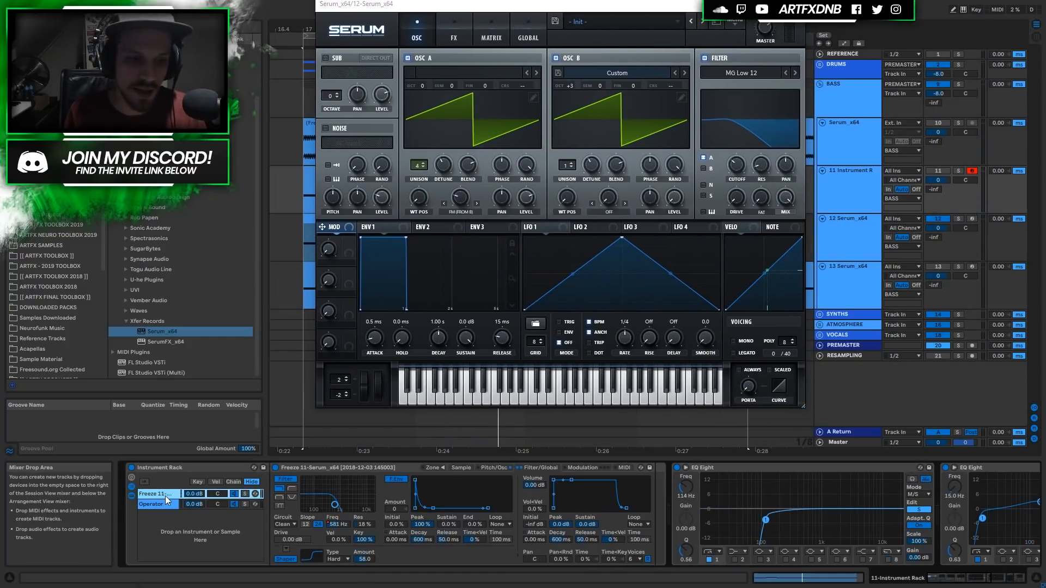
pyautogui.click(493, 468)
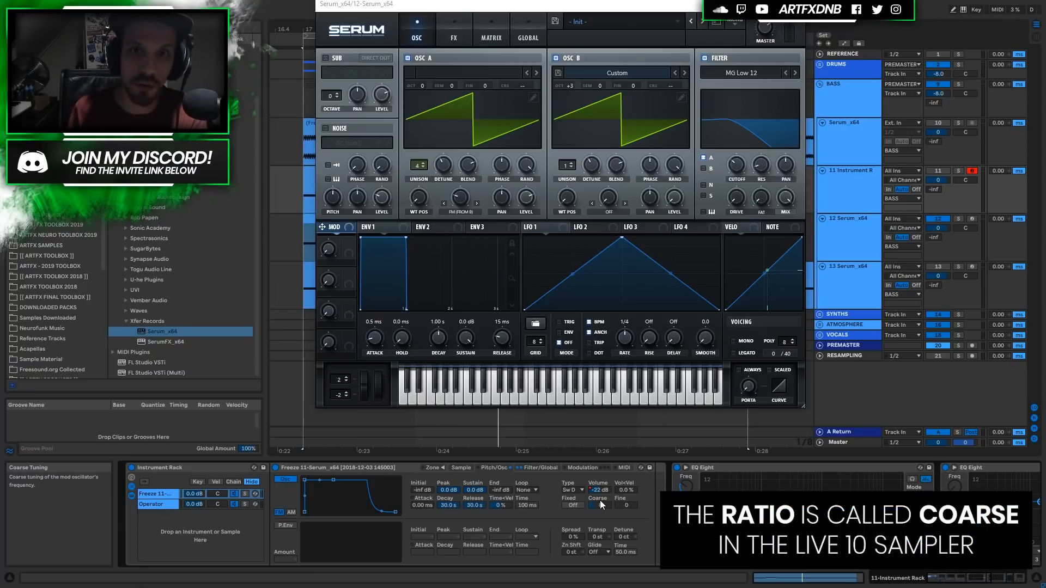
pyautogui.moveTo(600, 497)
pyautogui.mouseDown()
pyautogui.moveTo(608, 516)
pyautogui.moveTo(599, 491)
pyautogui.mouseUp()
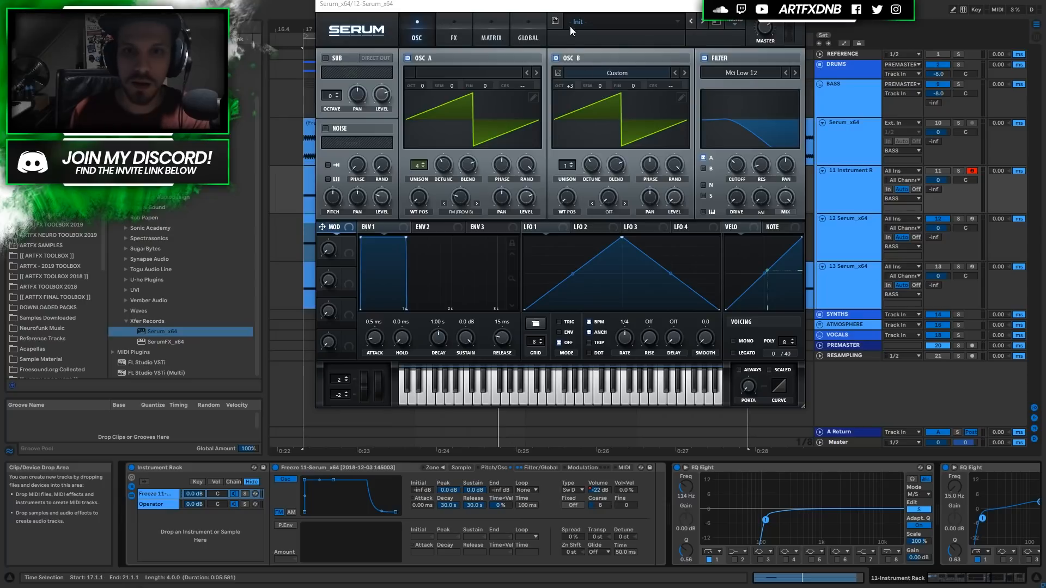
# Solo track 11 Instrument Rack and play its clip from bar 17.
pyautogui.moveTo(569, 8); pyautogui.dragTo(556, 73)
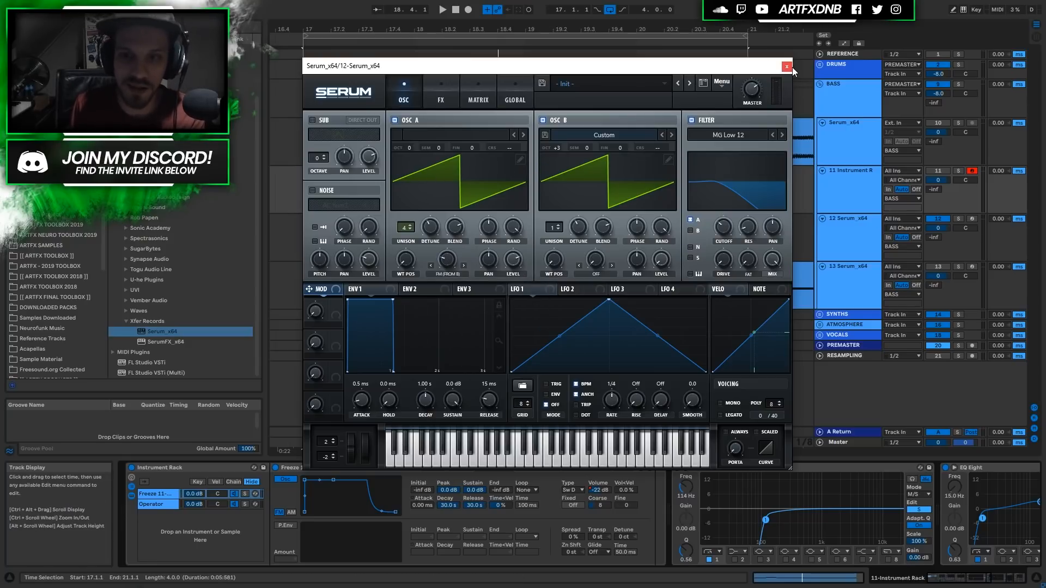
pyautogui.click(959, 219)
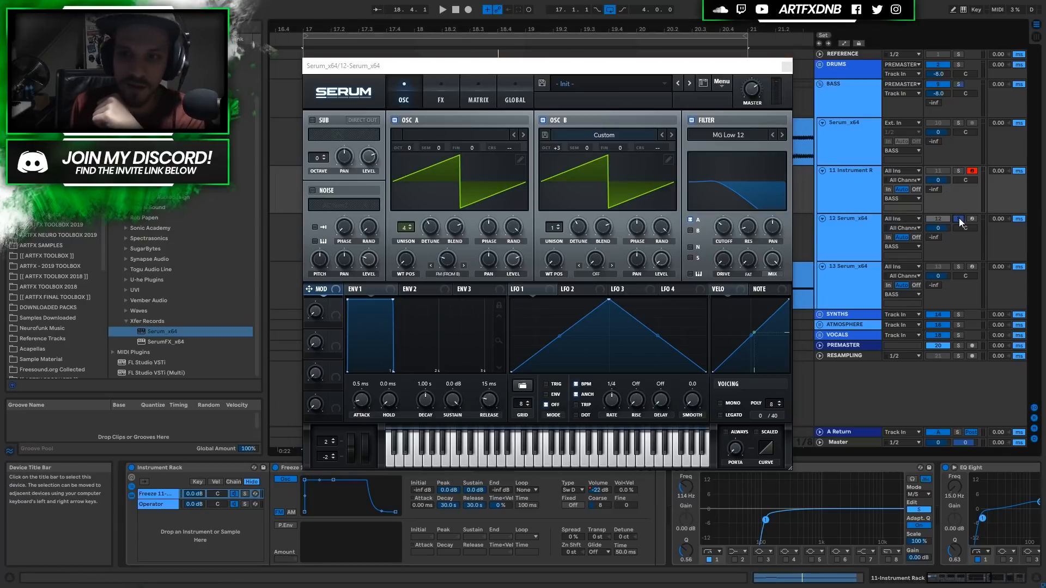
pyautogui.click(958, 171)
pyautogui.moveTo(647, 60); pyautogui.dragTo(592, 330)
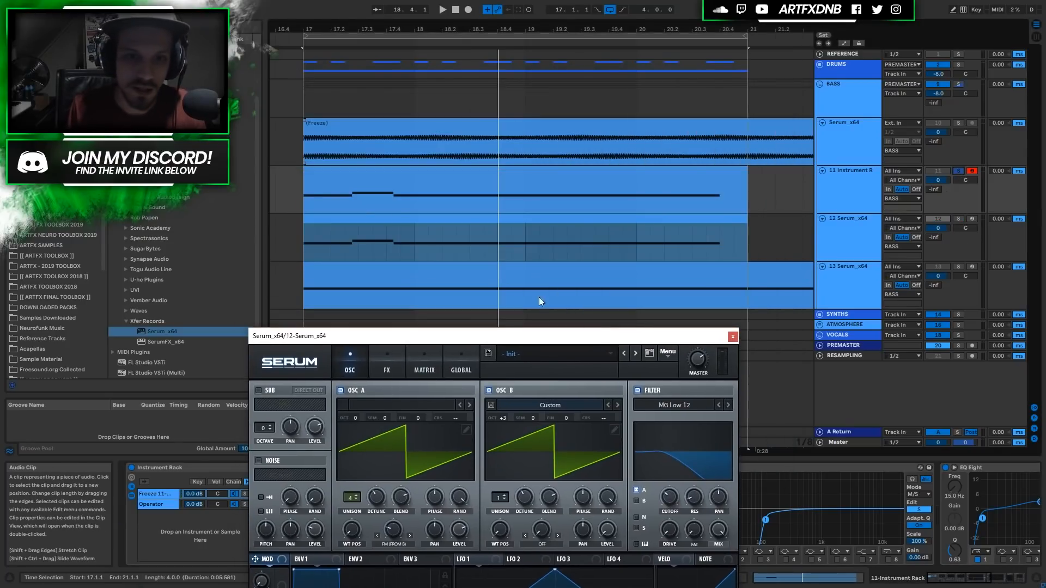
pyautogui.click(303, 194)
pyautogui.press('space')
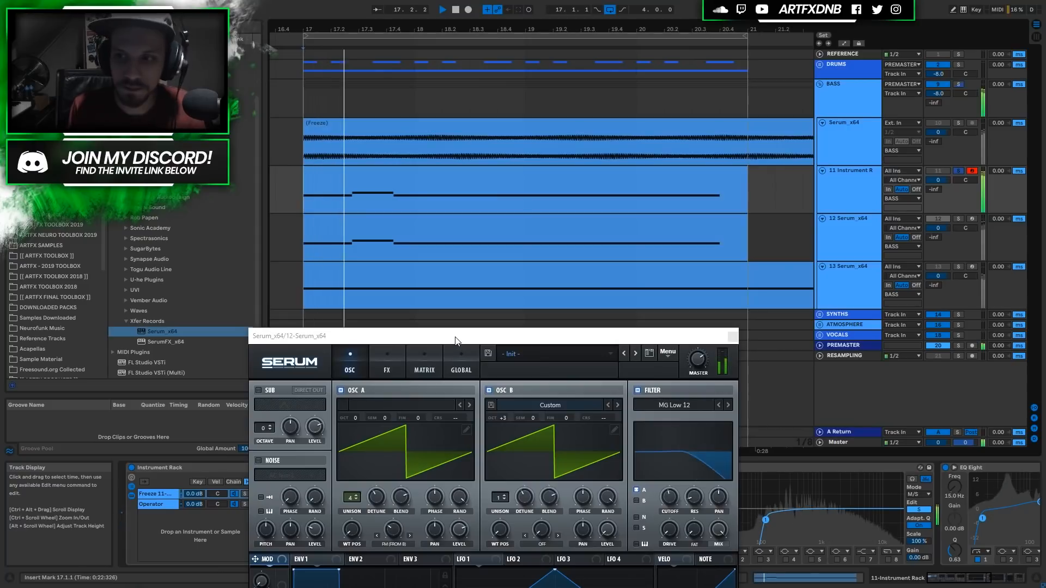
# Switch the solo to track 12 Serum_x64, listen to it for comparison and stop playback.
pyautogui.press('space')
pyautogui.click(958, 218)
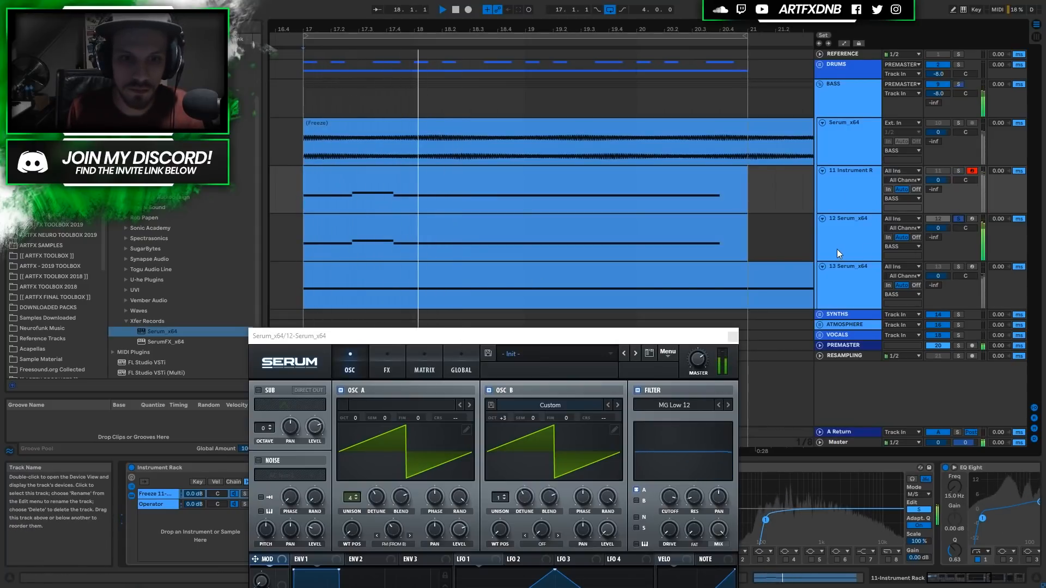
pyautogui.press('space')
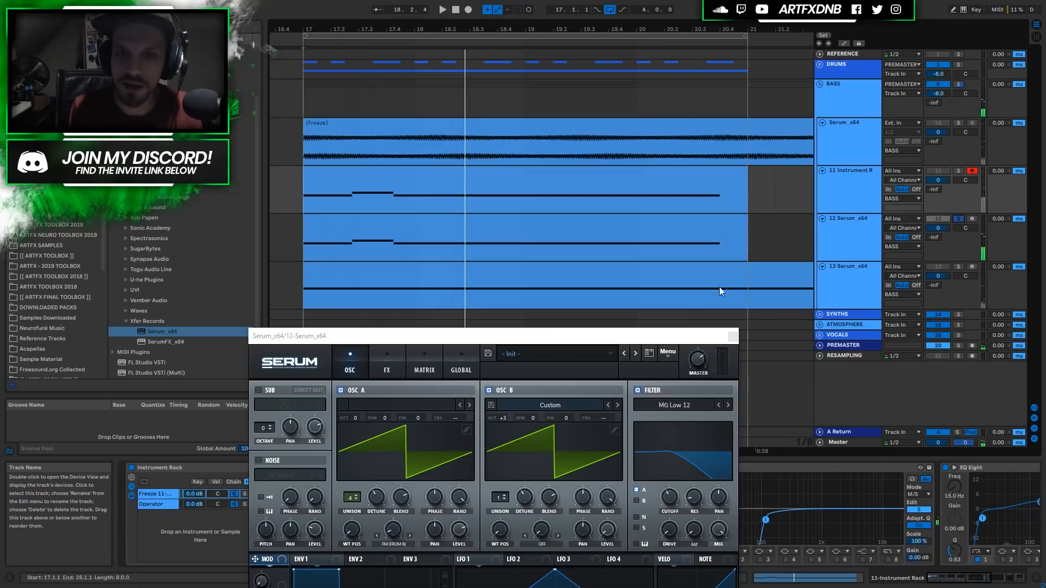
# Set oscillator B's octave to +2 in track 12's Serum.
pyautogui.moveTo(632, 336); pyautogui.dragTo(665, 81)
pyautogui.moveTo(534, 162); pyautogui.dragTo(538, 174)
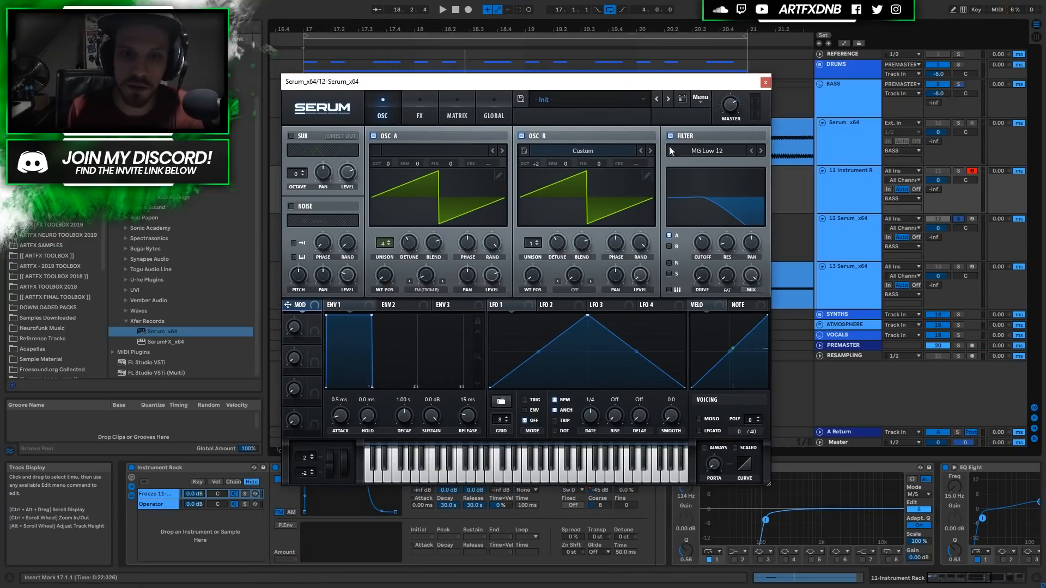
pyautogui.moveTo(650, 82); pyautogui.dragTo(660, 111)
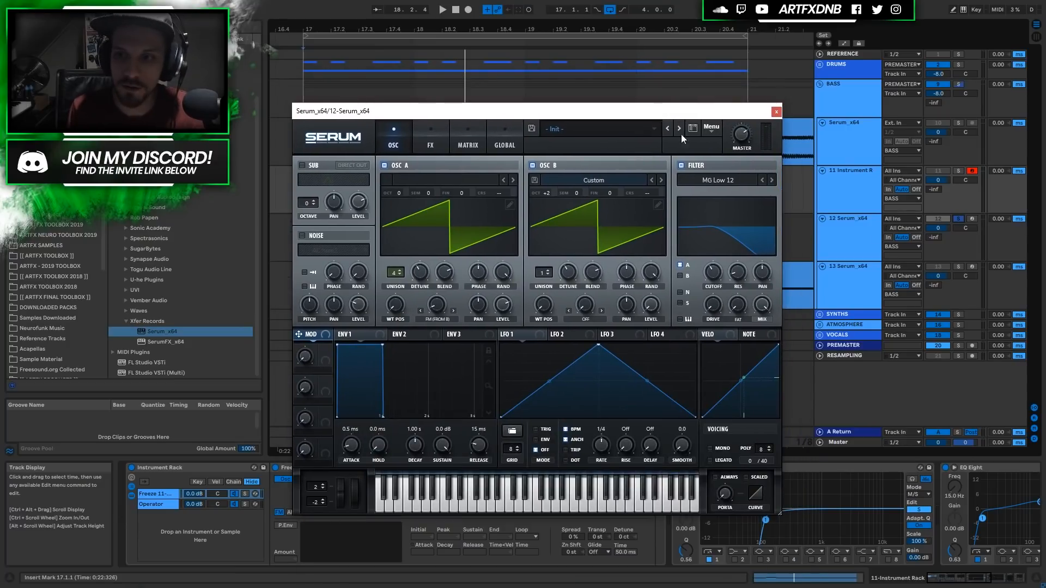
# Play from bar 17 while alternating the solo between track 11 Instrument Rack and track 12 Serum_x64, and stop playback.
pyautogui.press('space')
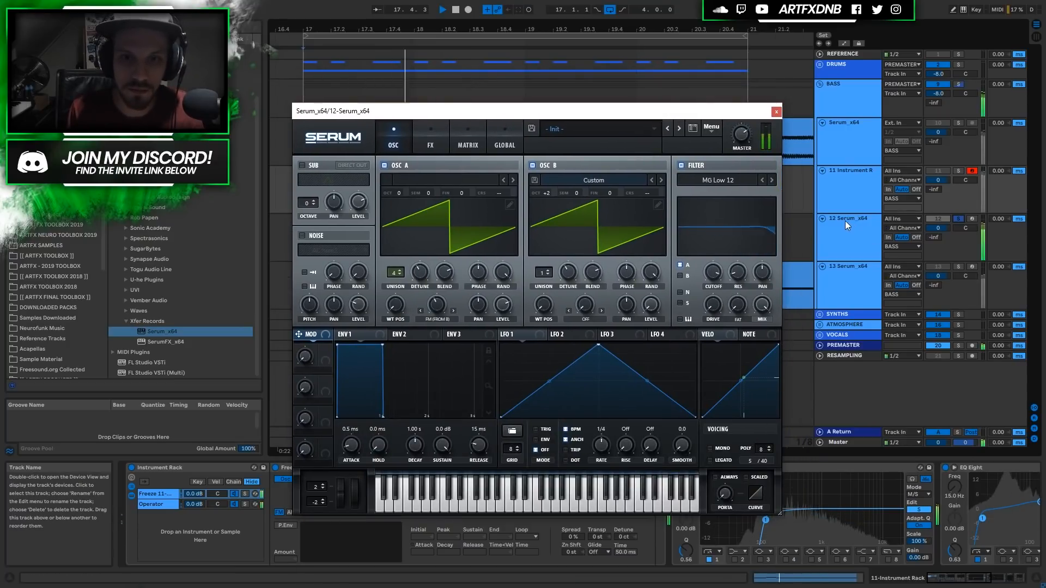
pyautogui.click(958, 171)
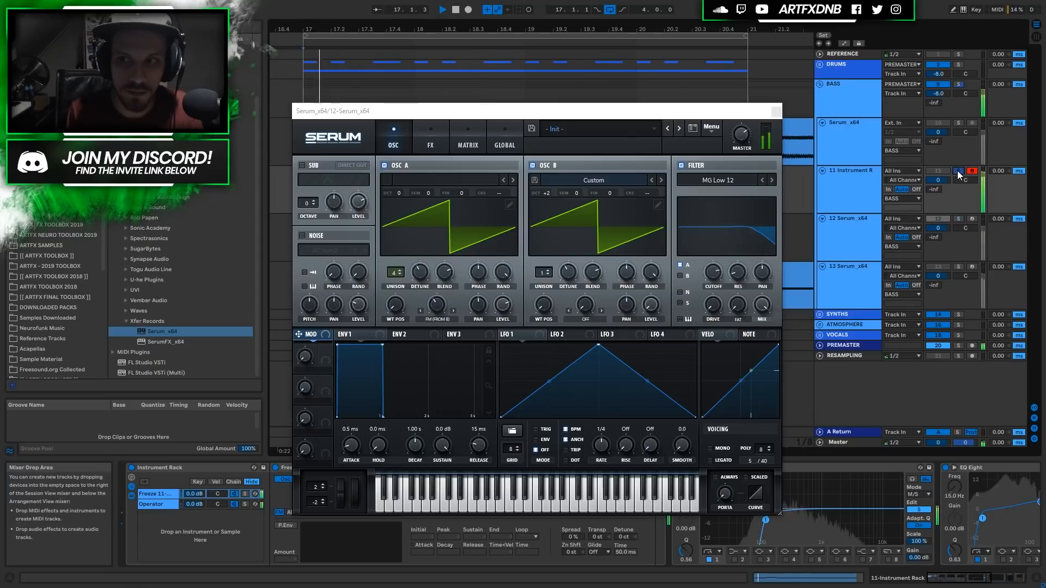
pyautogui.click(959, 218)
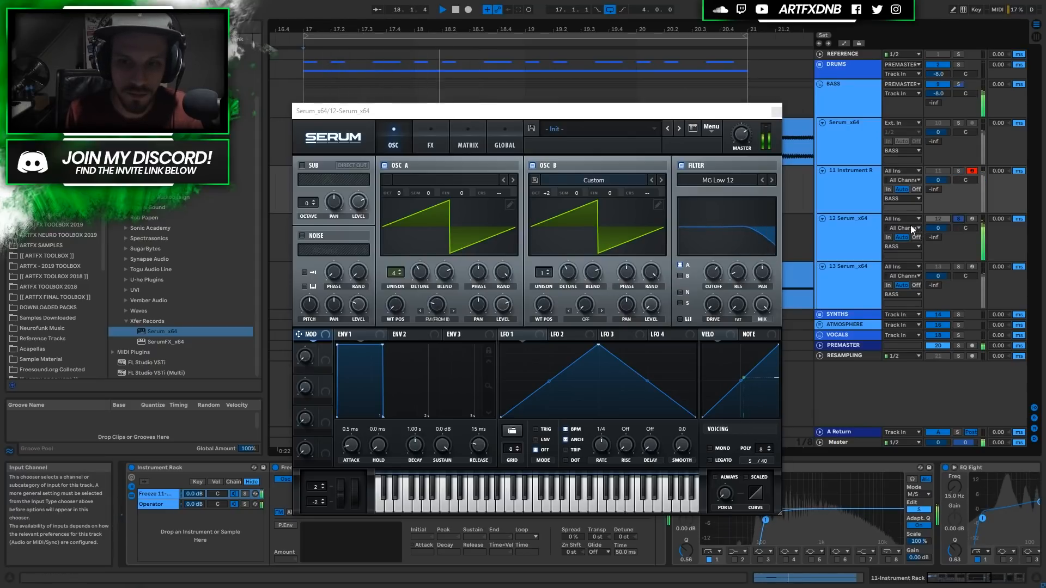
pyautogui.press('space')
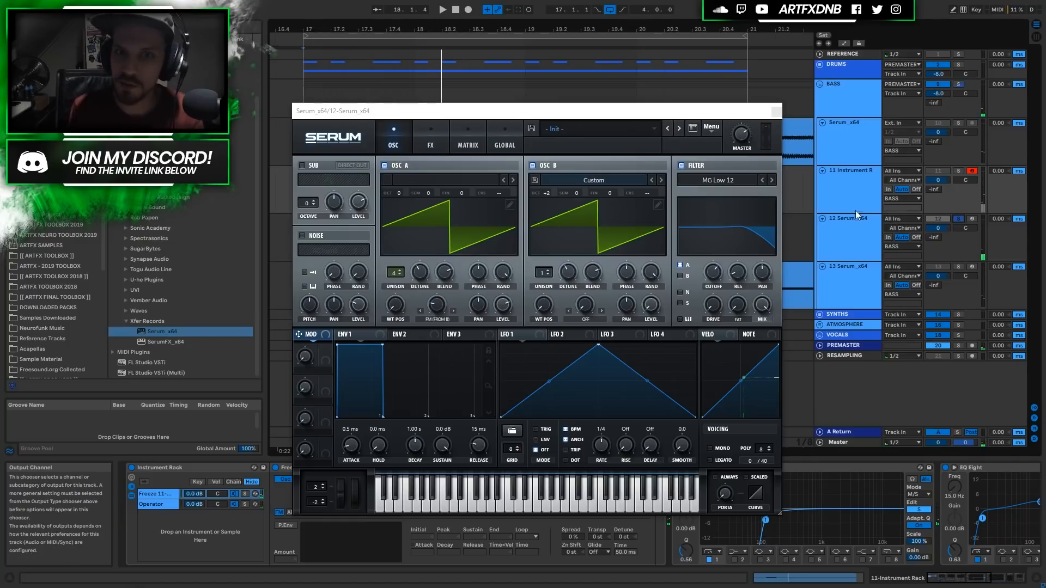
# Readjust oscillator B's octave in track 12's Serum and close the plug-in window.
pyautogui.moveTo(540, 198); pyautogui.dragTo(550, 188)
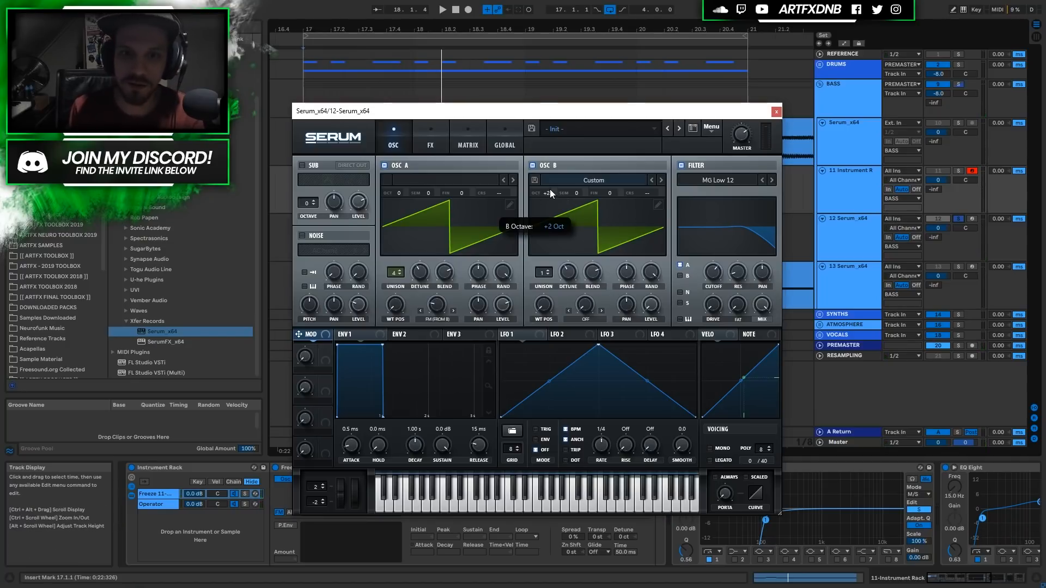
pyautogui.click(774, 112)
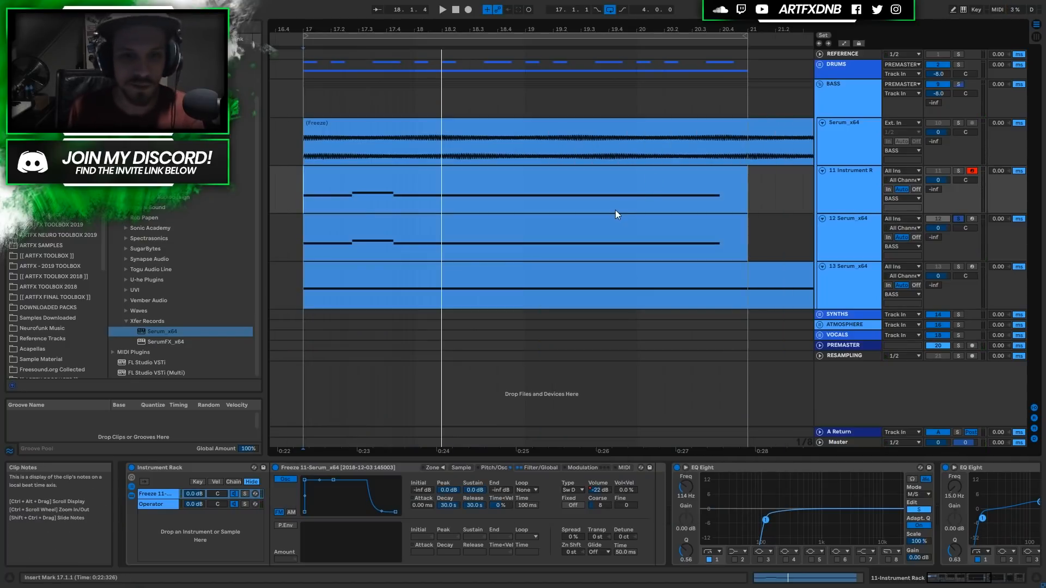